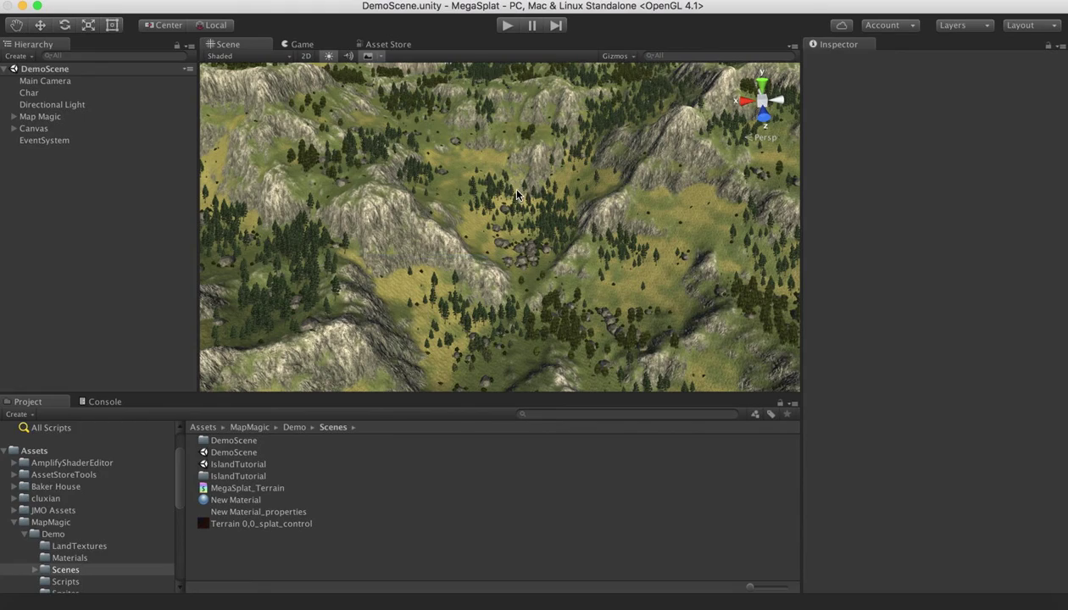
Expand Map Magic to reveal its Terrain 0,0 tile, then select Map Magic and collapse its script component
alt+drag(508, 259, 428, 143)
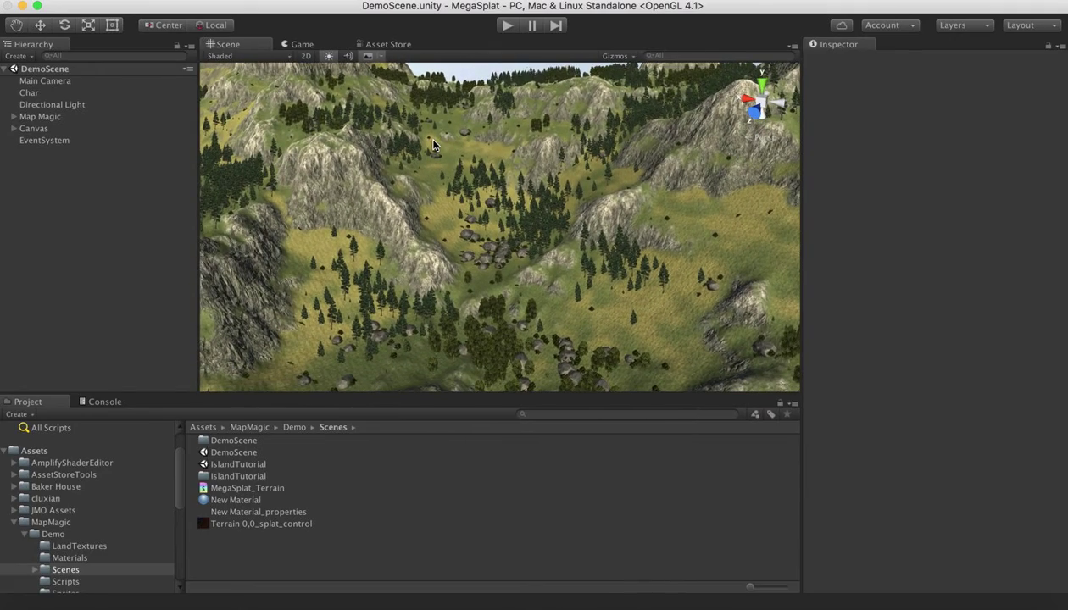
click(12, 117)
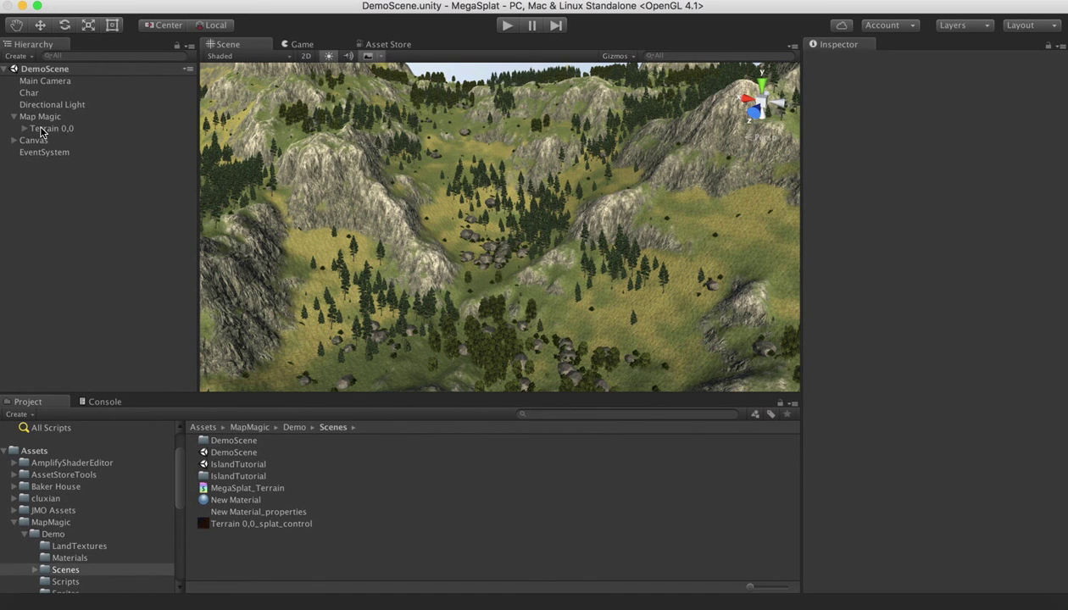
click(40, 130)
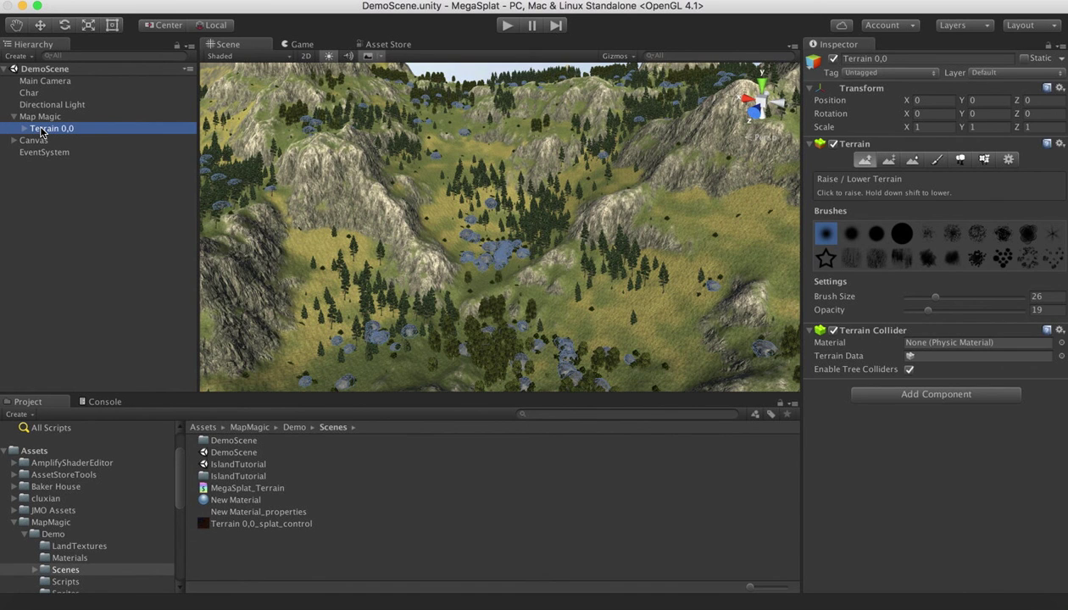
click(40, 119)
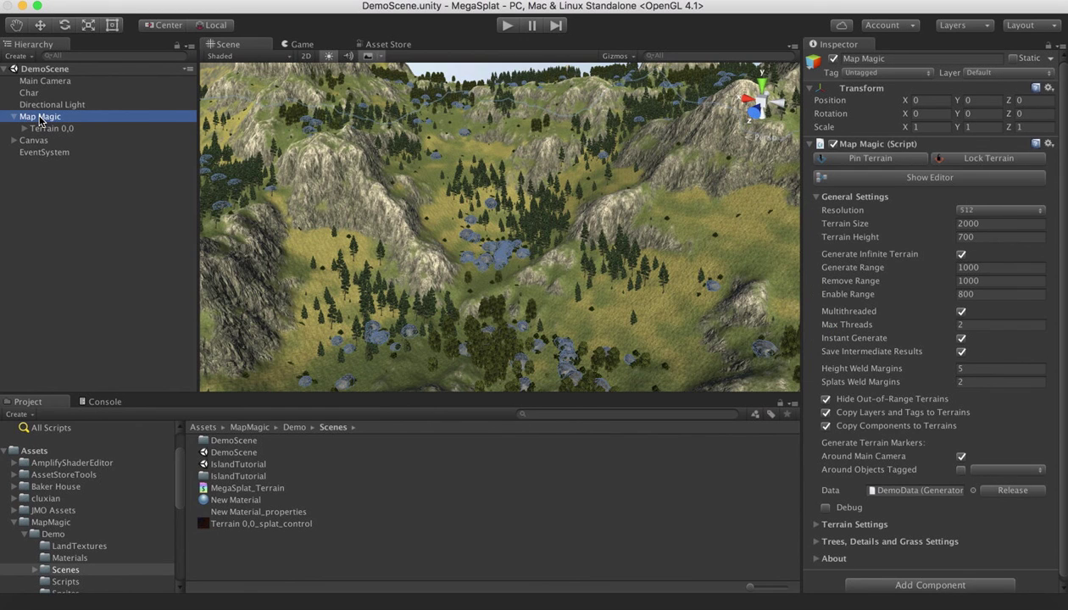
click(807, 144)
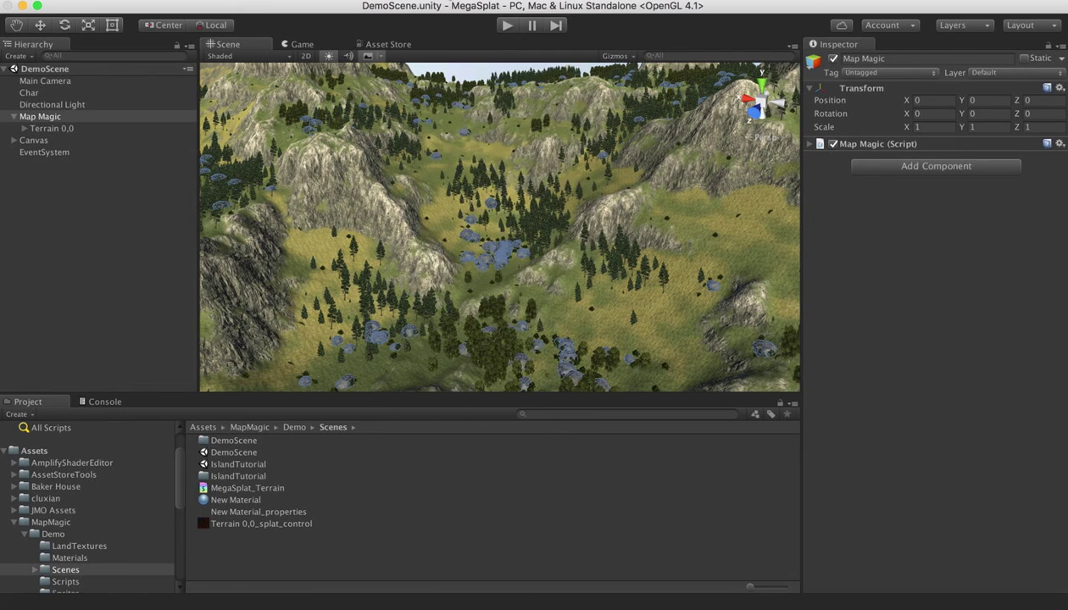
Open MegaSplat's Terrain Painter from the Window menu and dock it beside the Inspector
click(464, 23)
mouse_move(470, 84)
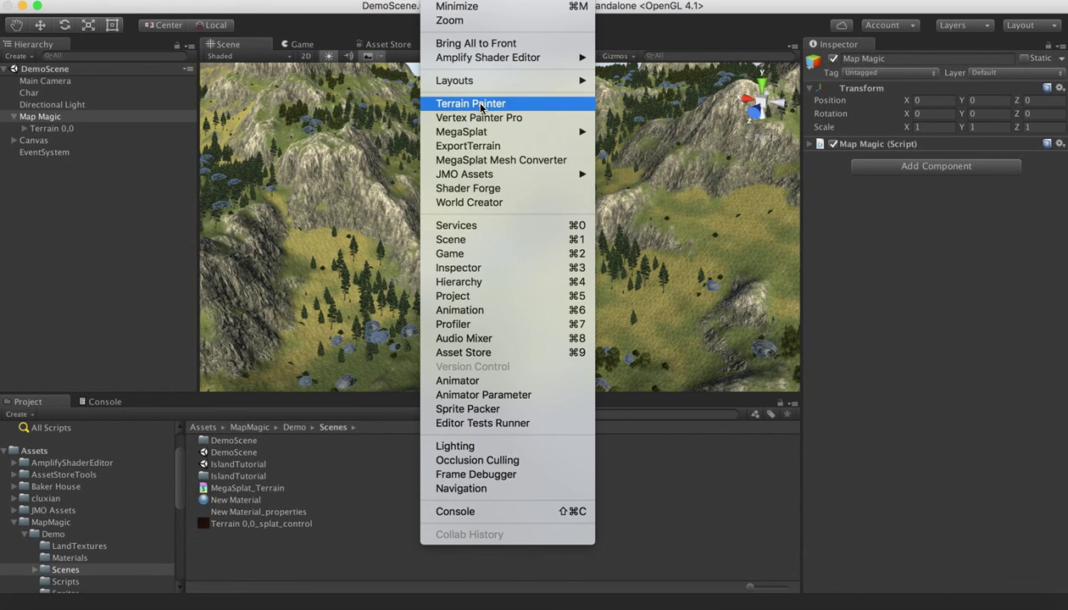
click(470, 104)
mouse_move(25, 9)
mouse_down()
mouse_move(673, 82)
mouse_move(923, 59)
mouse_move(894, 56)
mouse_up()
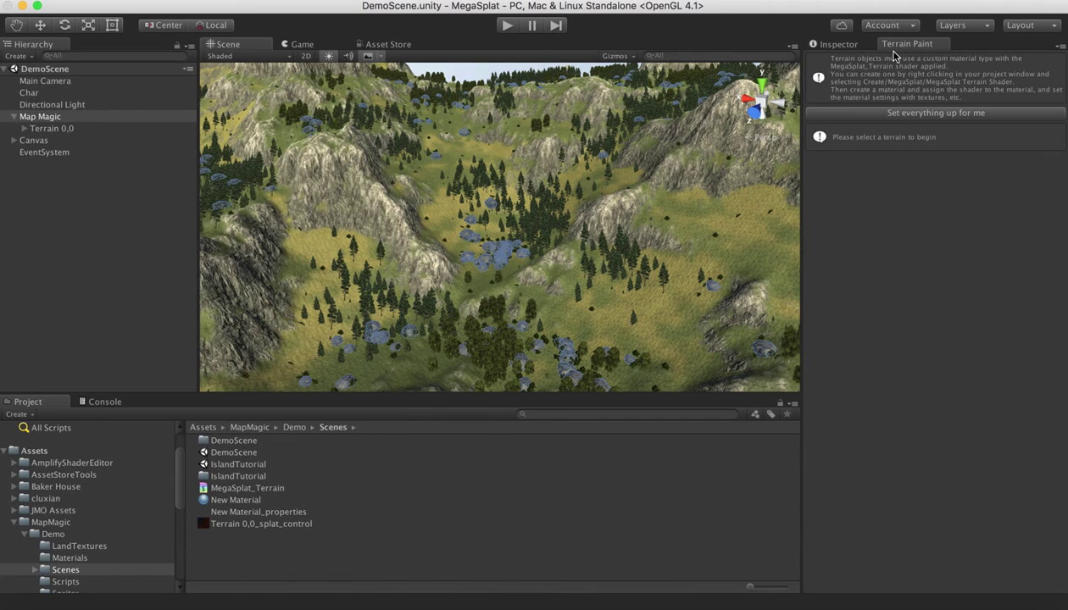
Use 'Set everything up for me' to give the terrain a MegaSplat material, then orbit to view it
click(884, 115)
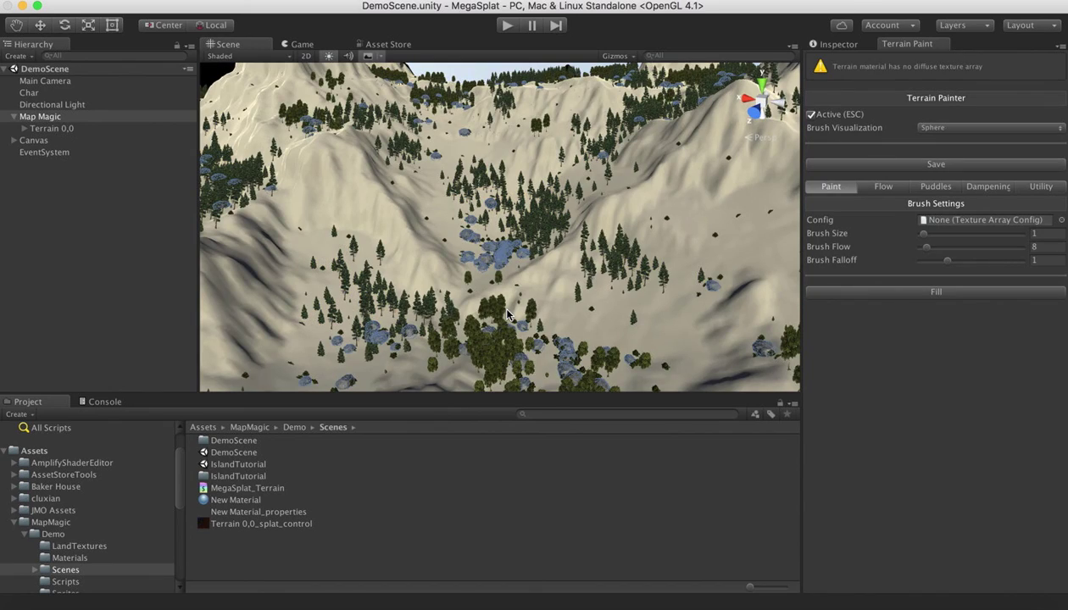
mouse_move(464, 200)
alt+mouse_down()
mouse_move(337, 177)
mouse_move(409, 176)
mouse_move(406, 203)
mouse_move(481, 205)
alt+mouse_up()
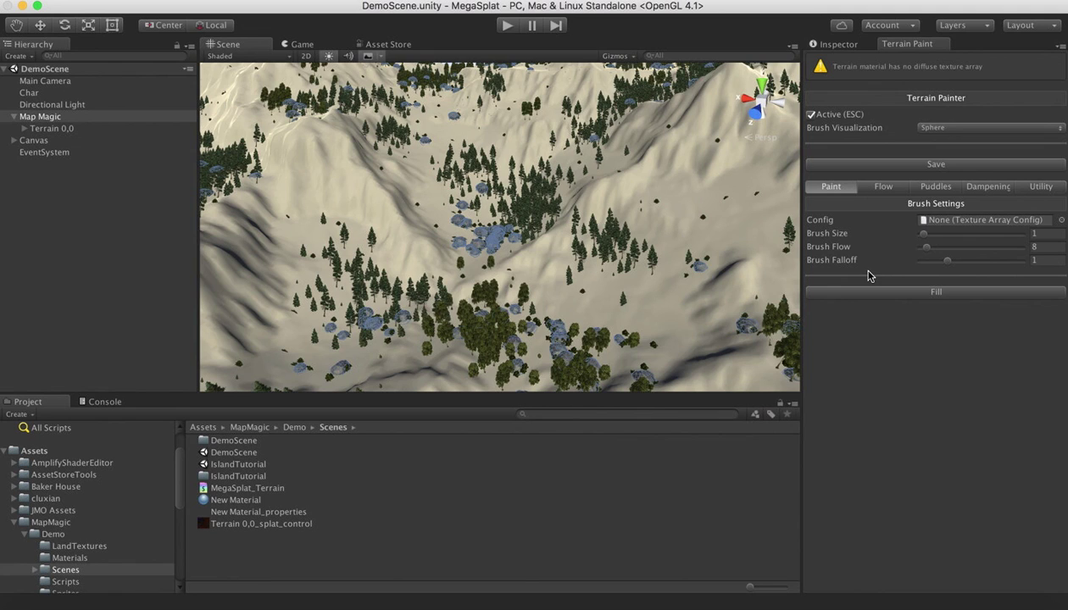
Locate Terrain 0,0's custom material in the Assets folder through its Terrain Settings
click(833, 47)
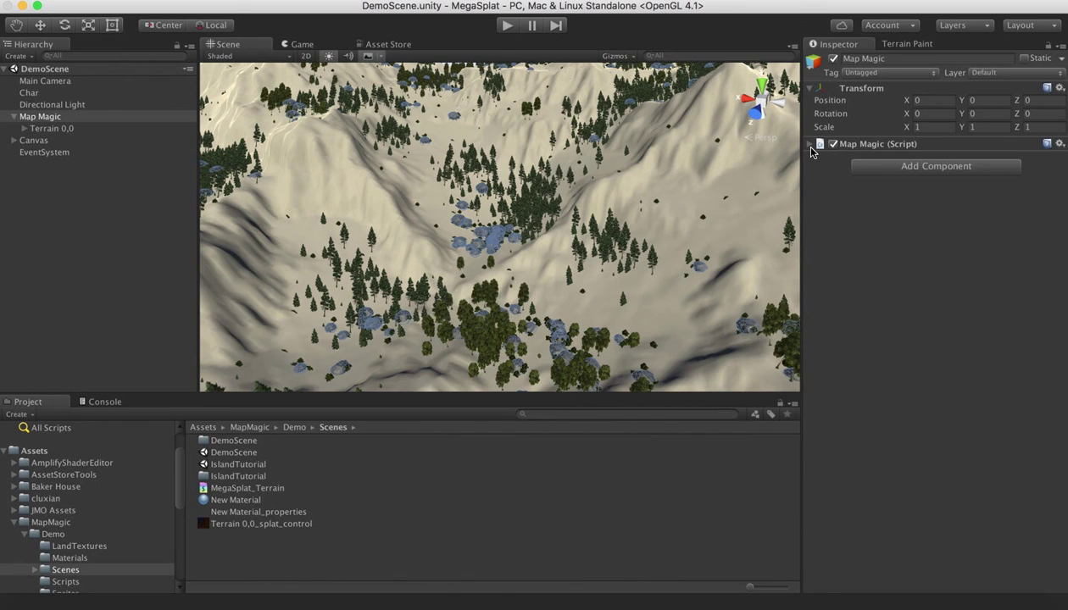
click(39, 129)
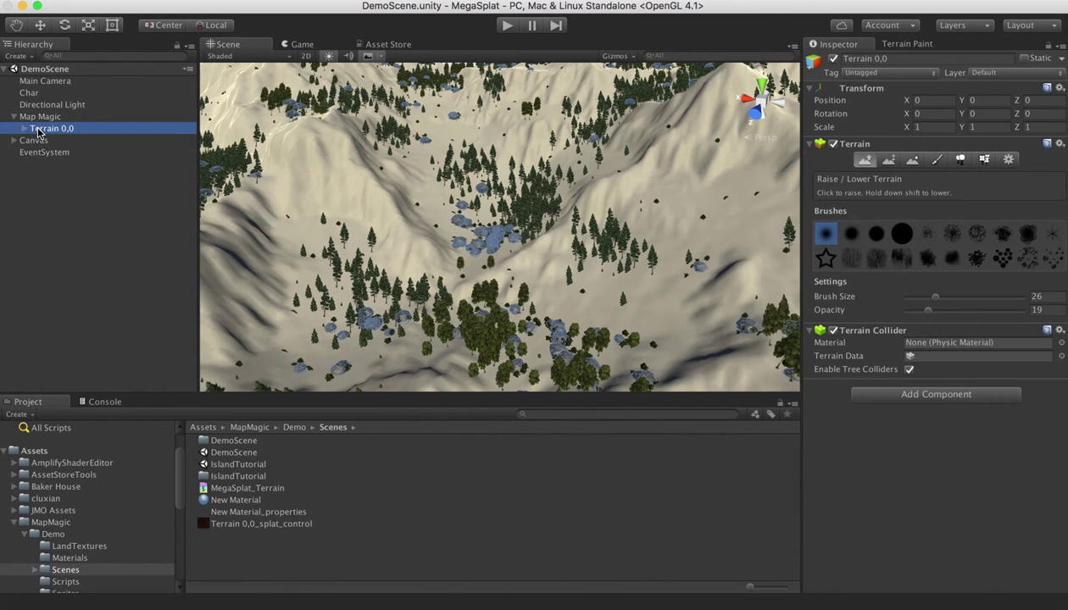
click(1006, 162)
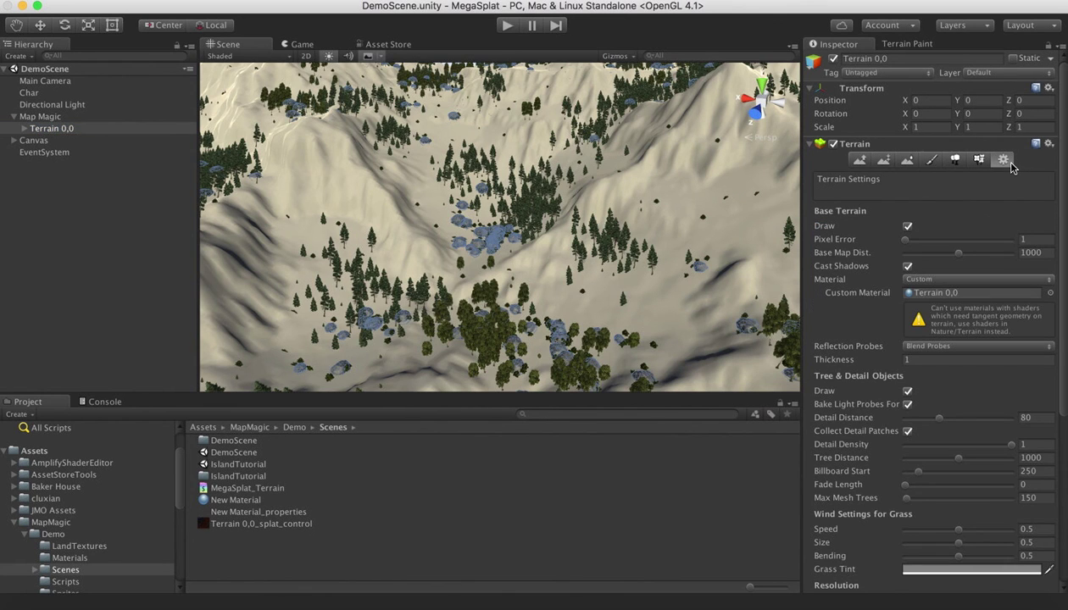
click(924, 296)
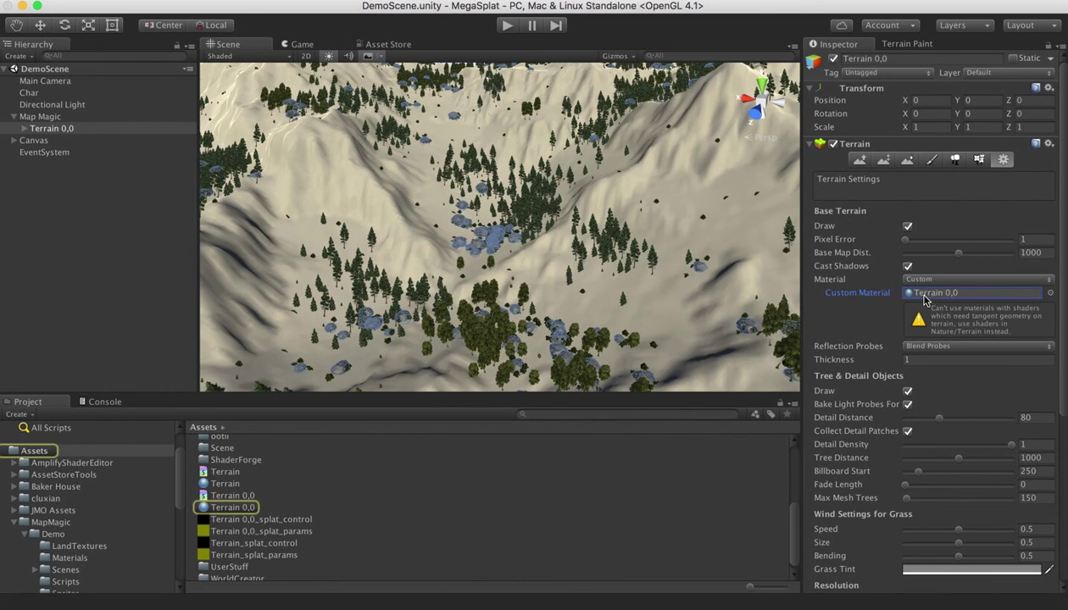
Set the Terrain 0,0 material's Texture Packing to Normal Smooth AO
click(230, 509)
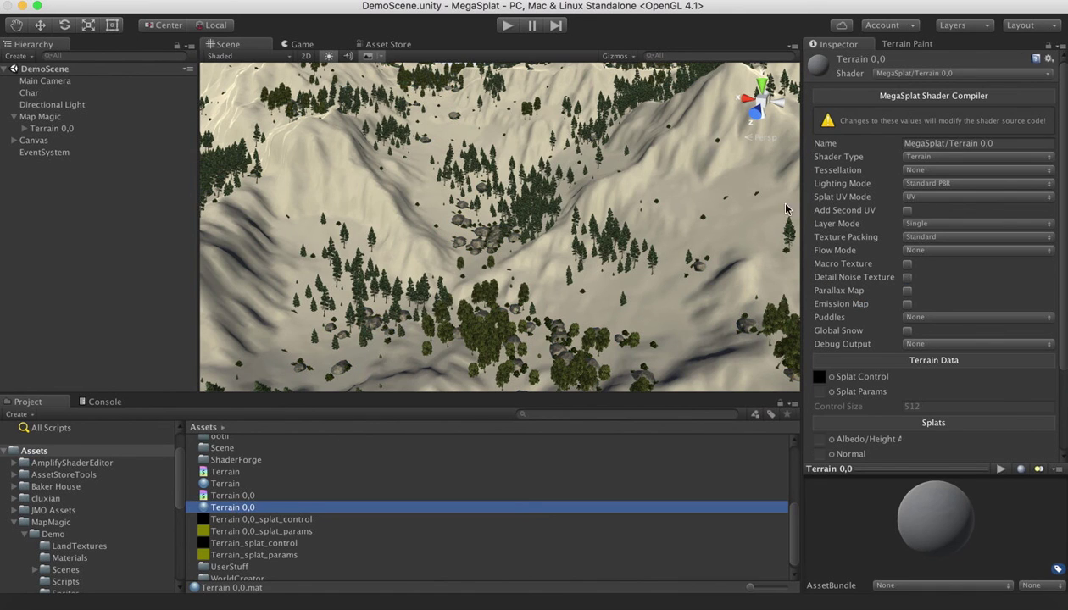
scroll(904, 361, down, 3)
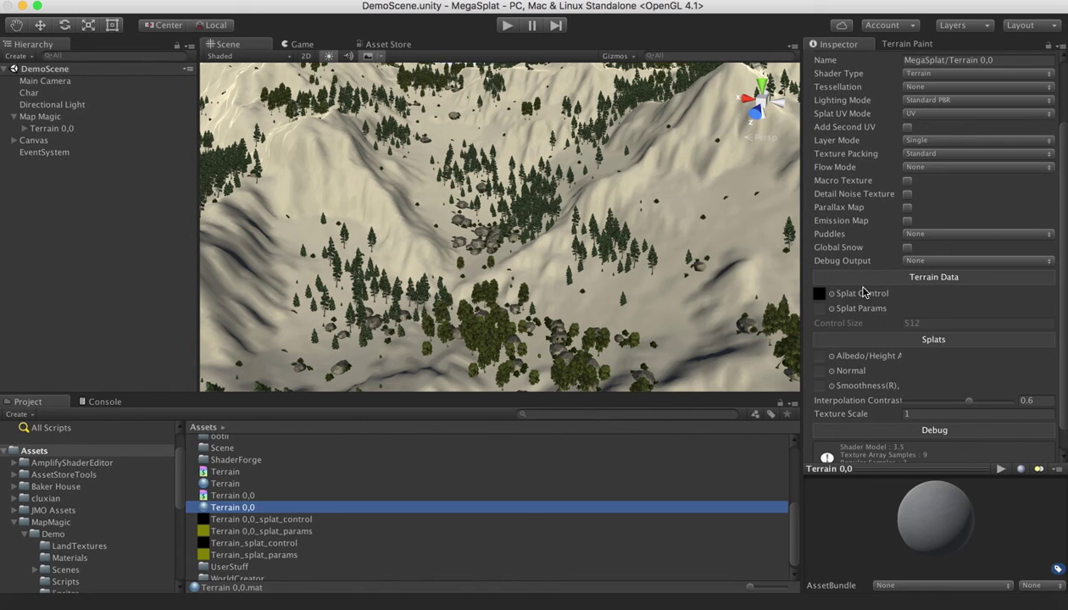
scroll(911, 280, up, 2)
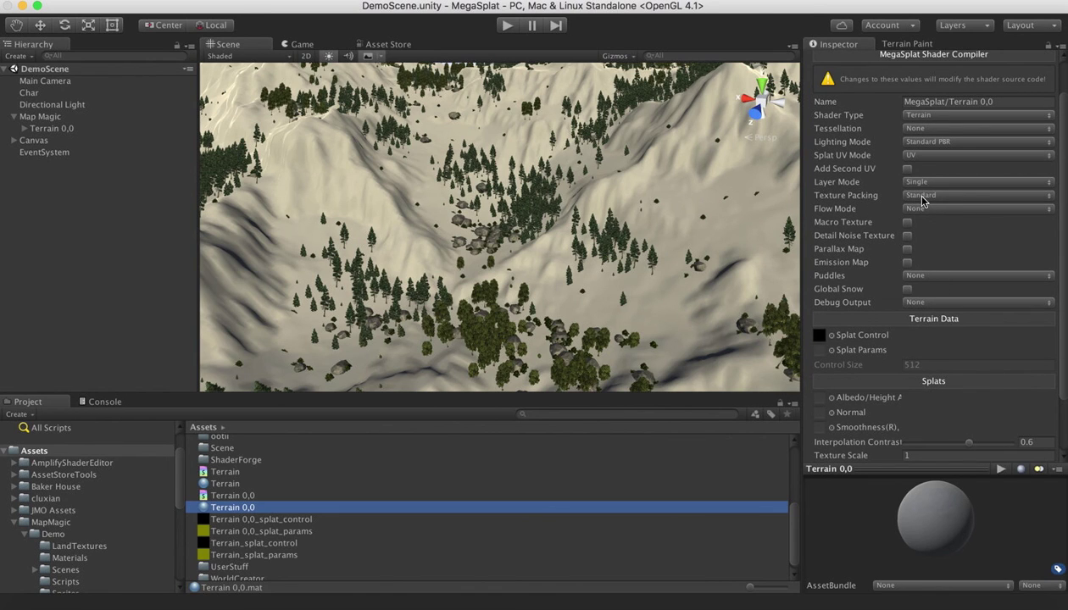
click(923, 198)
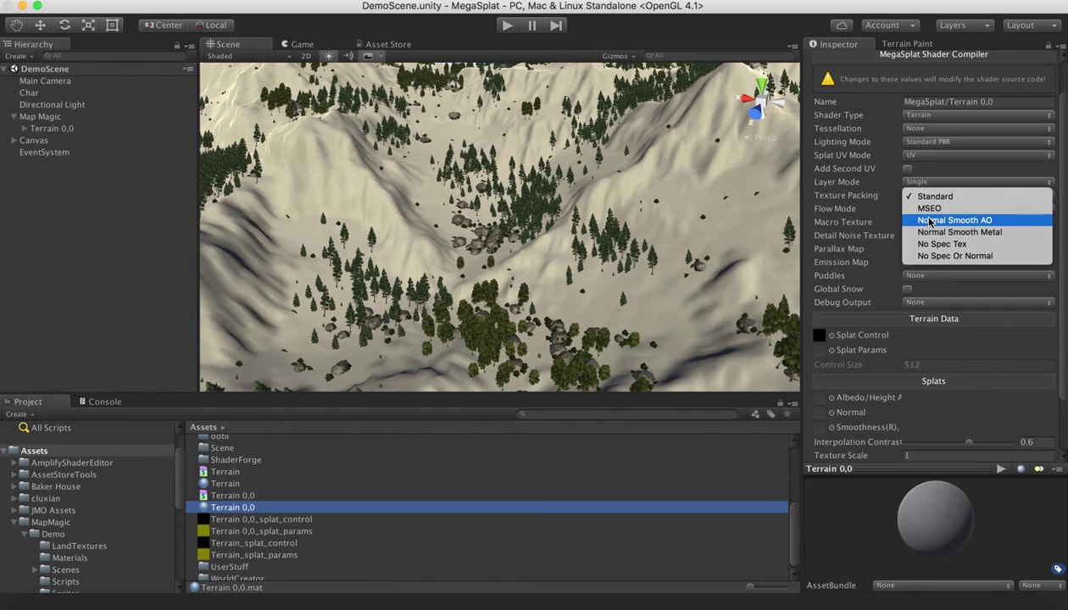
click(930, 222)
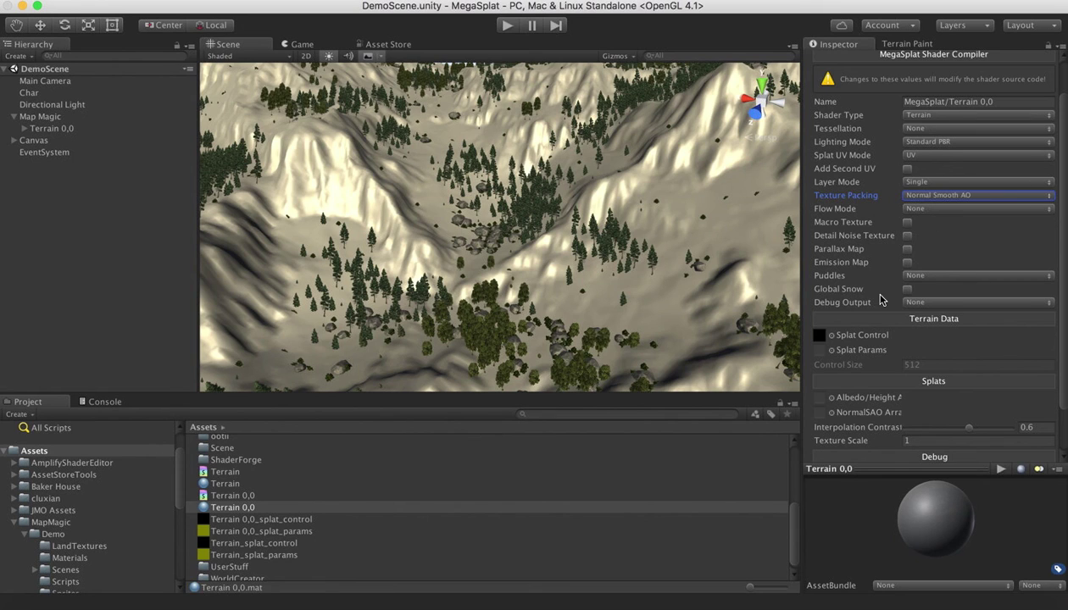
scroll(880, 298, down, 1)
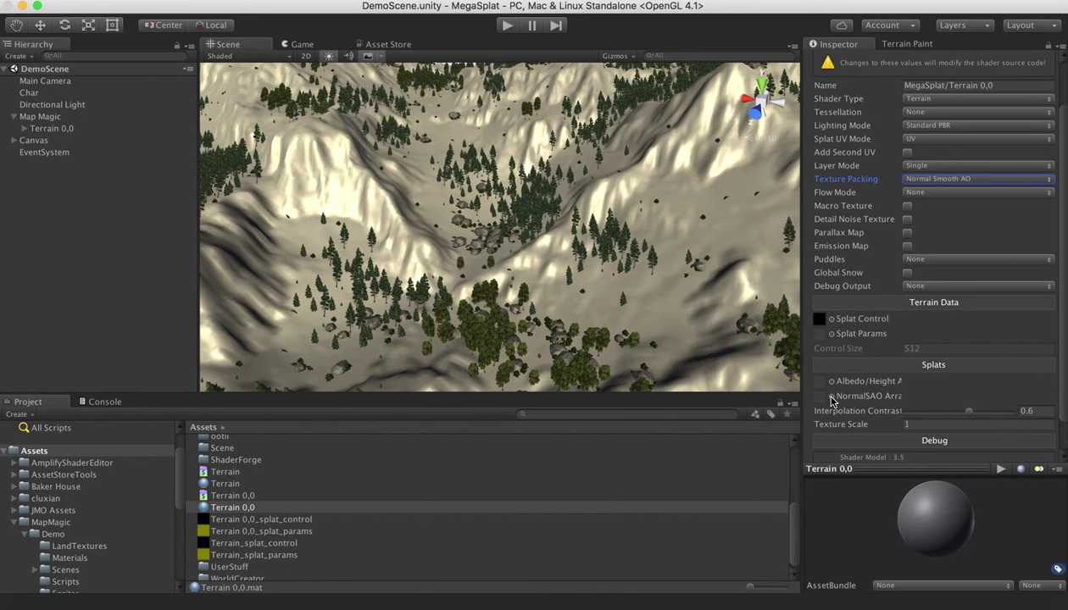
Assign the matching tarray assets to the material's Albedo/Height and NormalSAO Array slots
click(832, 382)
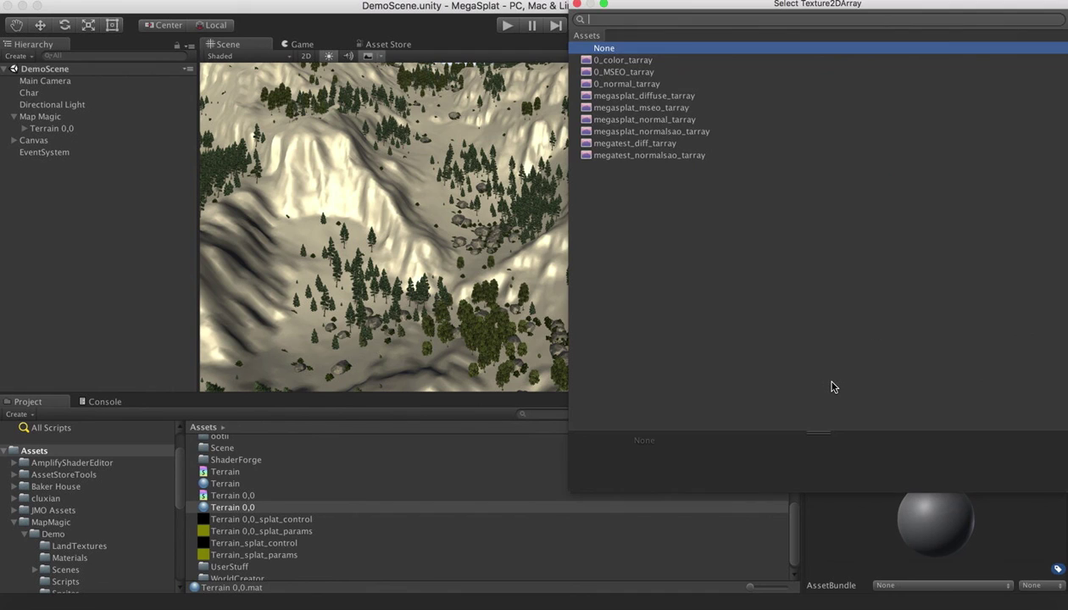
double_click(625, 97)
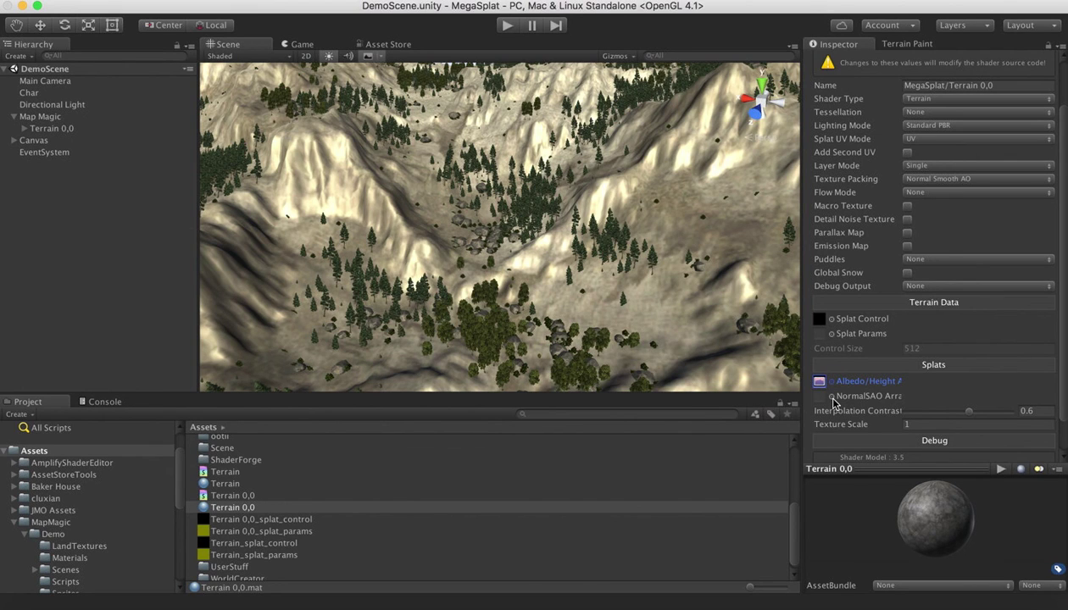
click(832, 398)
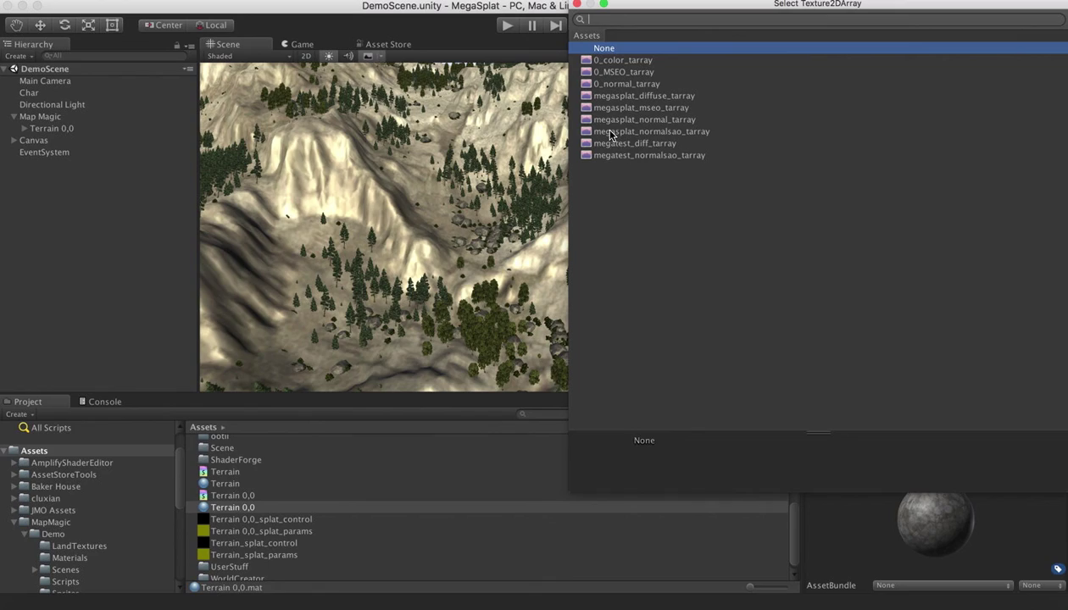
double_click(669, 136)
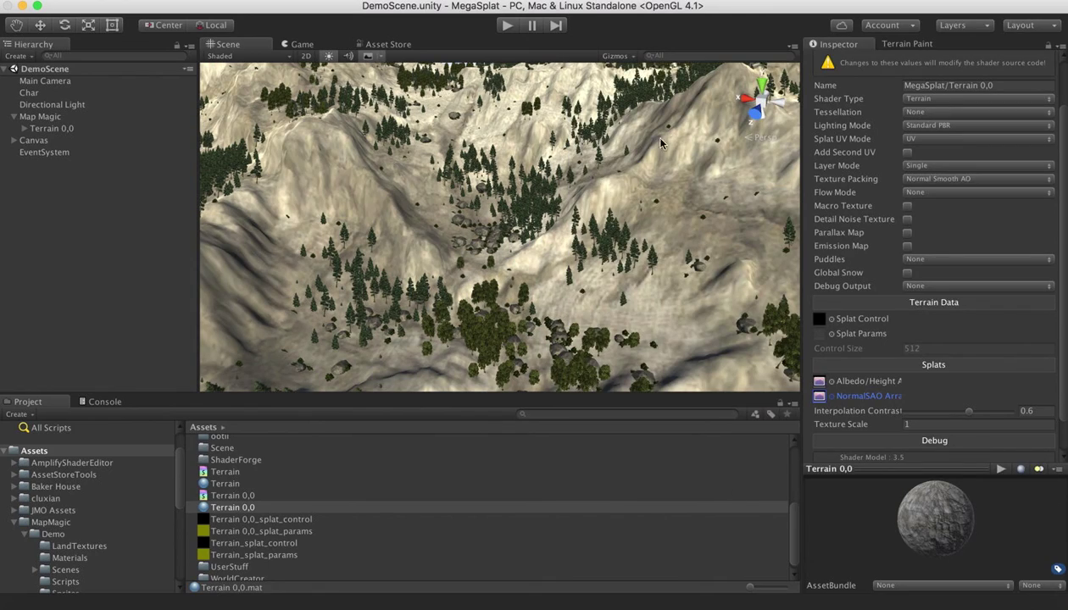
alt+drag(649, 134, 599, 198)
Set the material's Texture Scale to 80 and inspect the finer rock tiling on the terrain
click(916, 424)
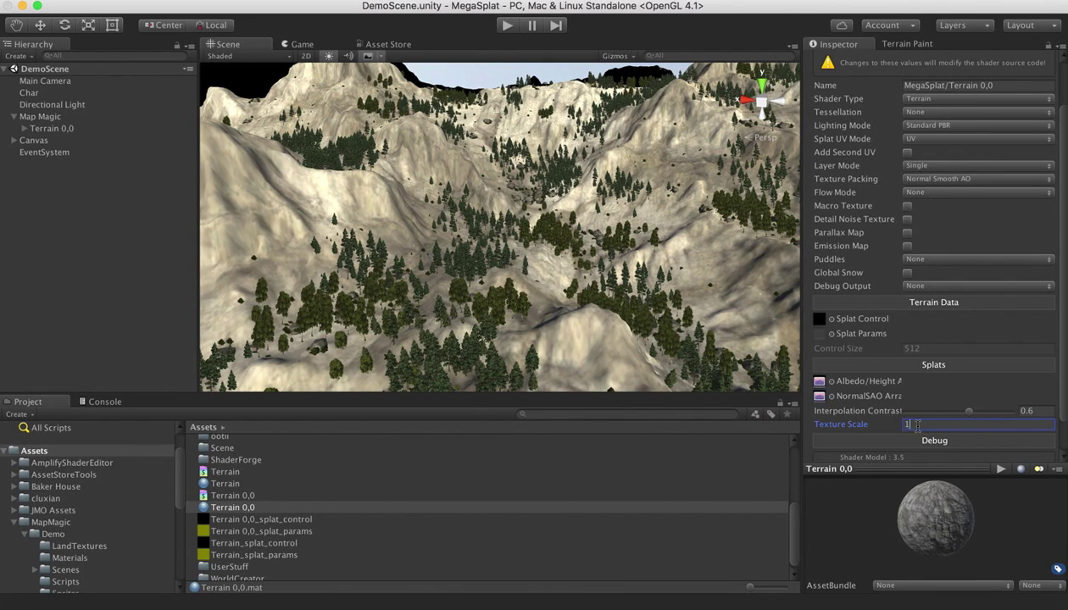
text(80)
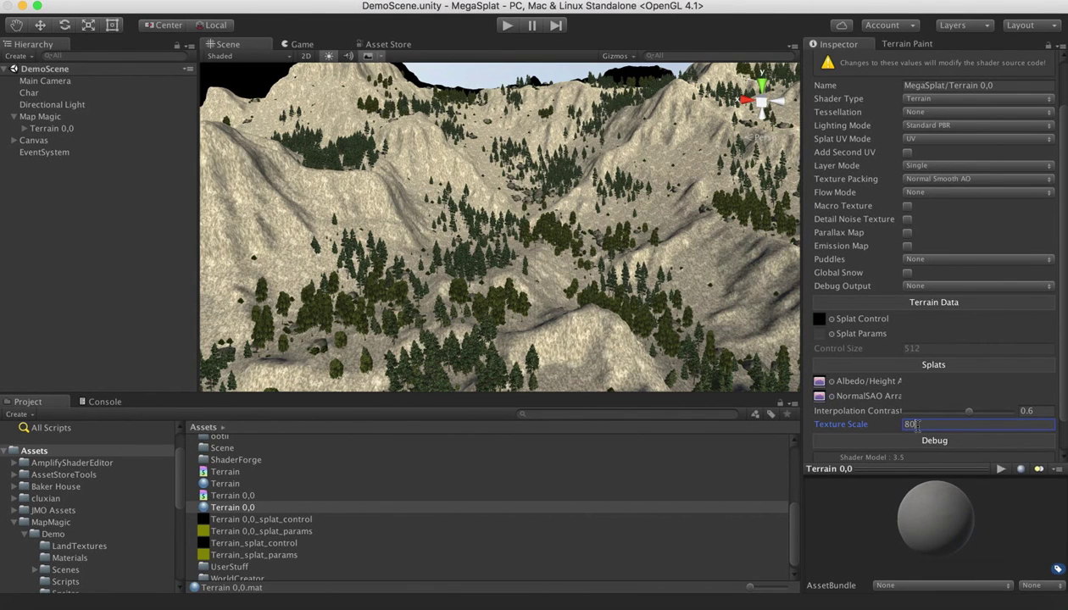
alt+drag(542, 212, 719, 211)
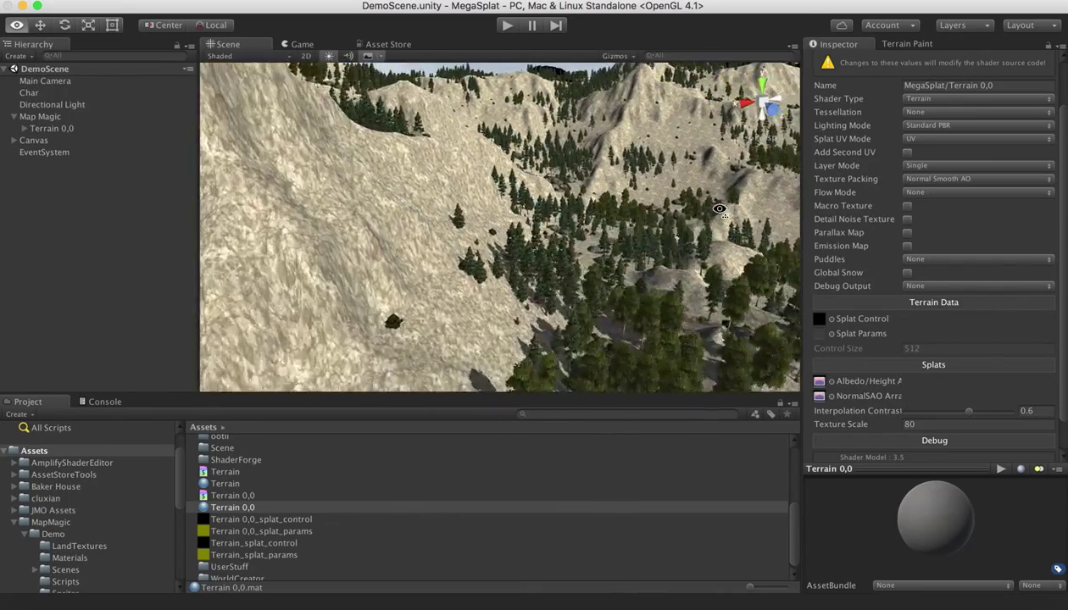
scroll(720, 210, up, 5)
scroll(719, 210, down, 8)
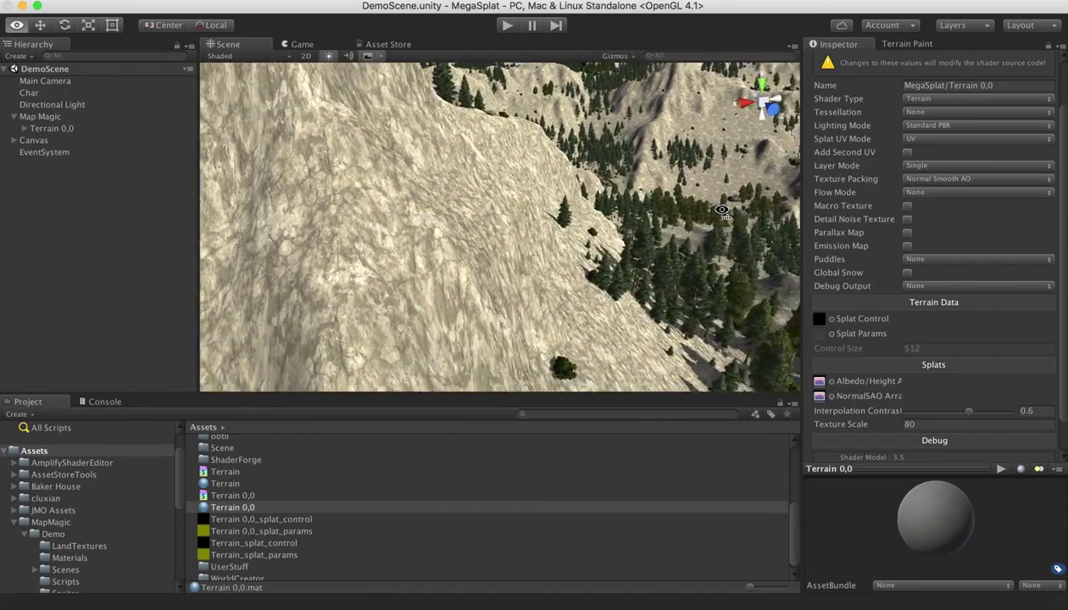
alt+drag(749, 183, 532, 244)
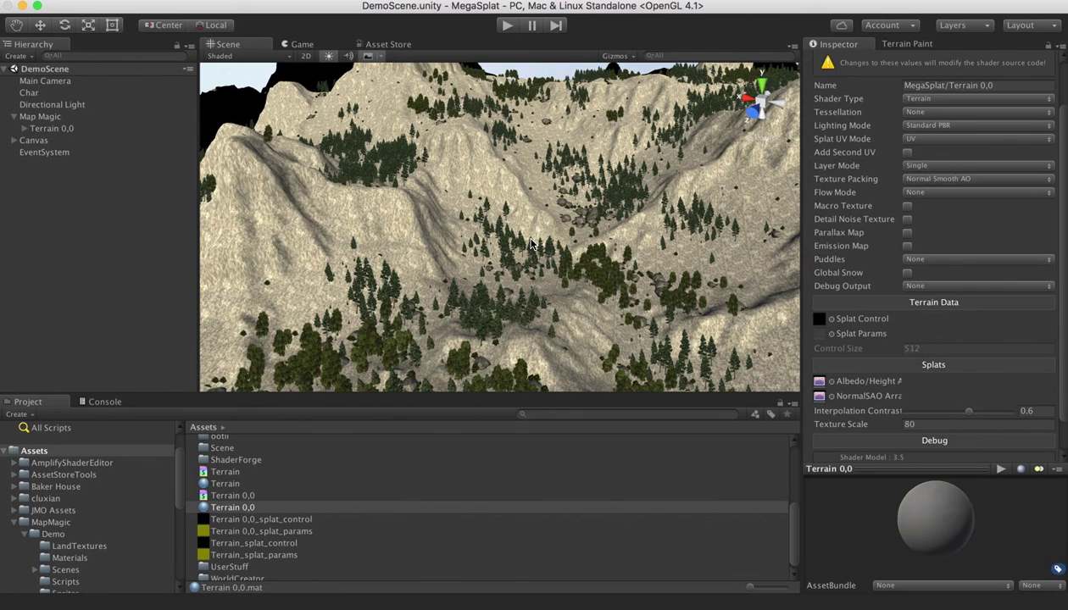
Select Terrain 0,0 in Terrain Paint and set its Config to megasplat_diffuse
click(907, 44)
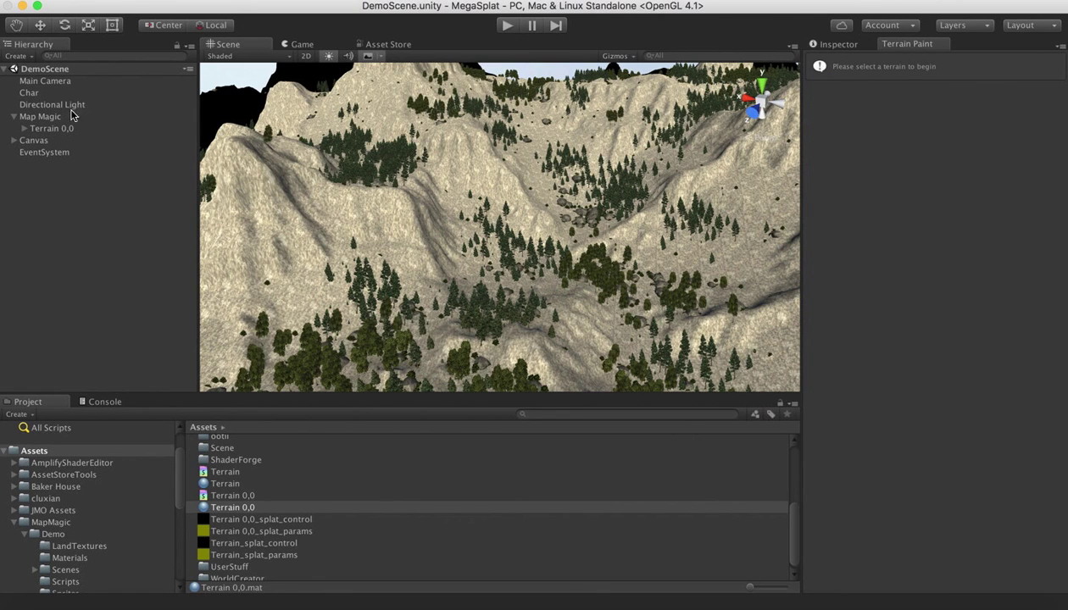
click(47, 130)
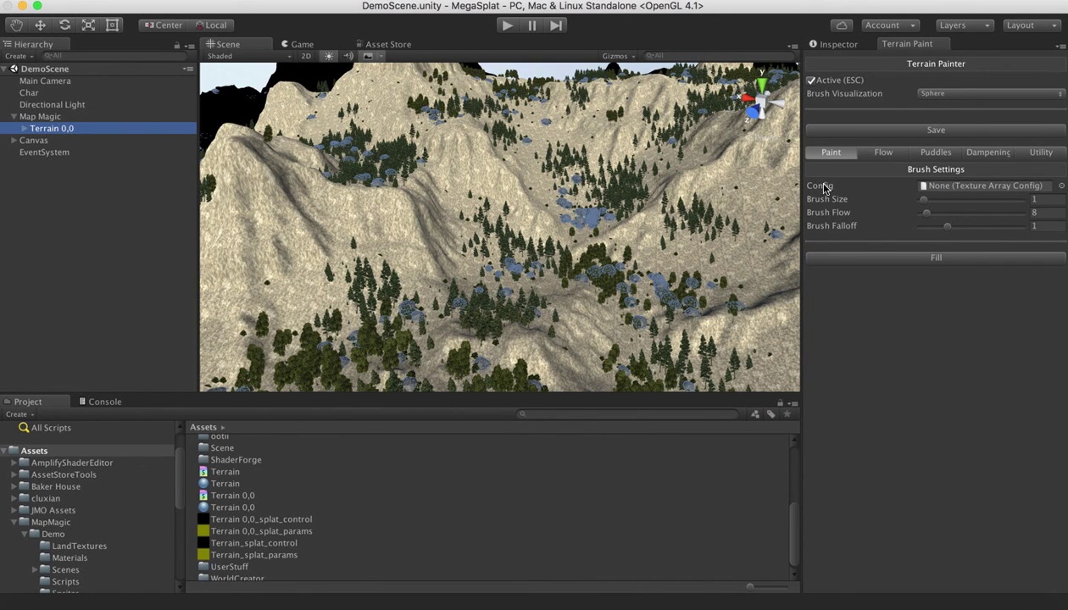
click(1060, 187)
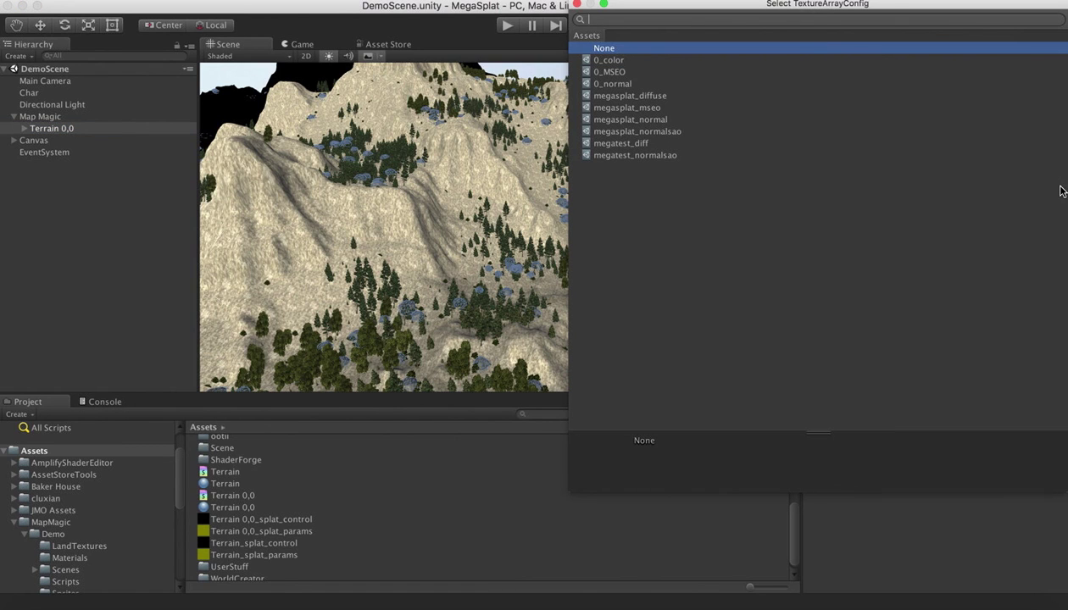
double_click(615, 96)
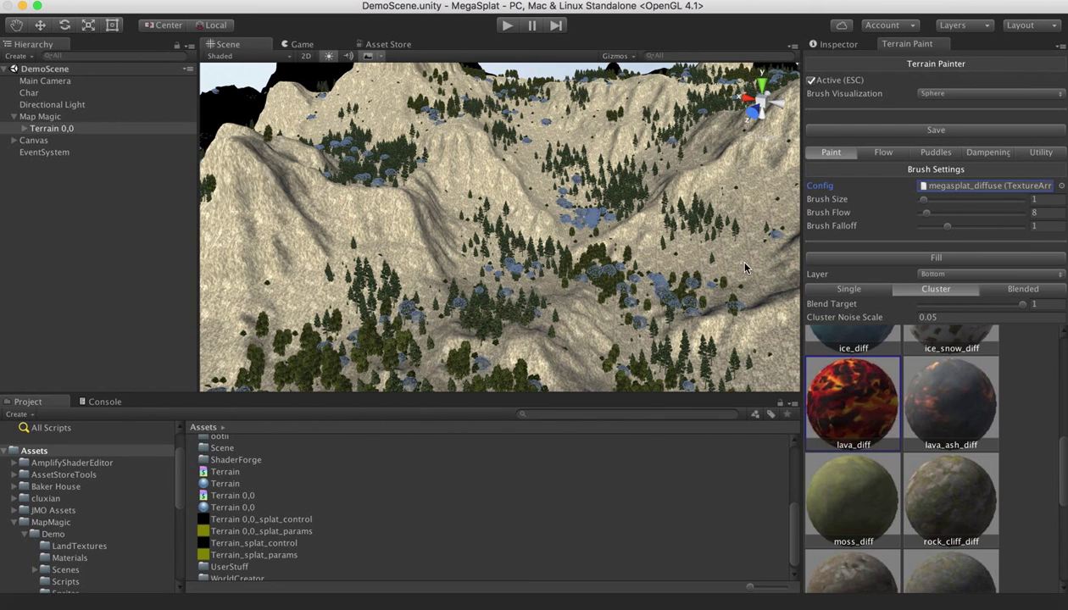
Paint a rock_cliff_diff patch near the terrain centre using brush size 4.8 and flow 27
click(948, 512)
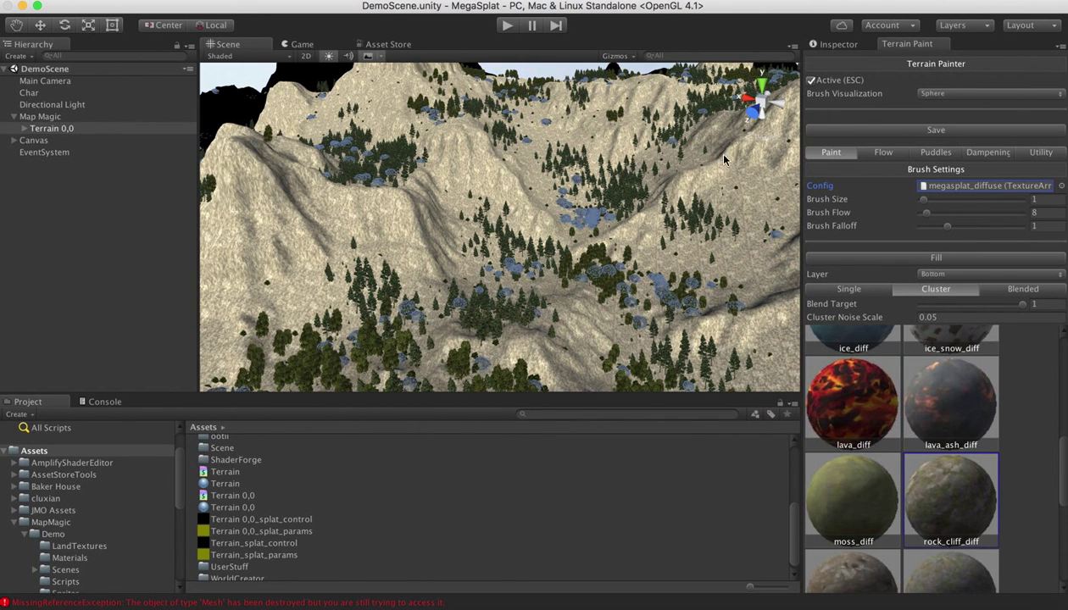
click(451, 212)
drag(924, 199, 941, 212)
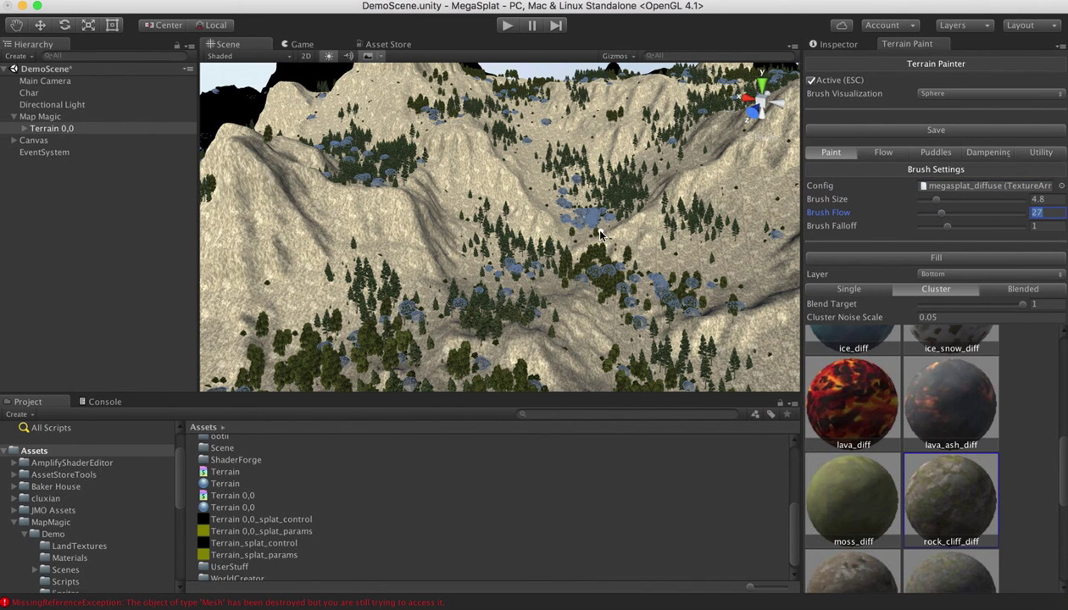
mouse_move(509, 208)
mouse_down()
mouse_move(466, 209)
mouse_move(444, 239)
mouse_move(464, 254)
mouse_move(466, 292)
mouse_move(367, 304)
mouse_move(372, 255)
mouse_move(355, 194)
mouse_move(395, 226)
mouse_move(400, 258)
mouse_move(378, 180)
mouse_move(402, 246)
mouse_move(395, 219)
mouse_move(414, 240)
mouse_move(404, 201)
mouse_move(426, 275)
mouse_up()
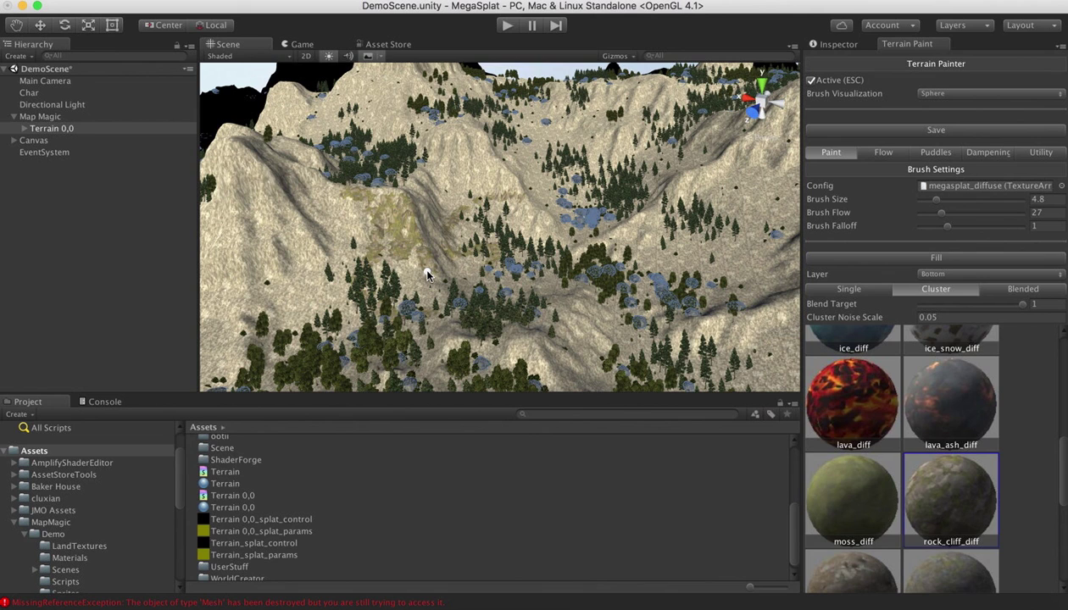
drag(800, 194, 737, 197)
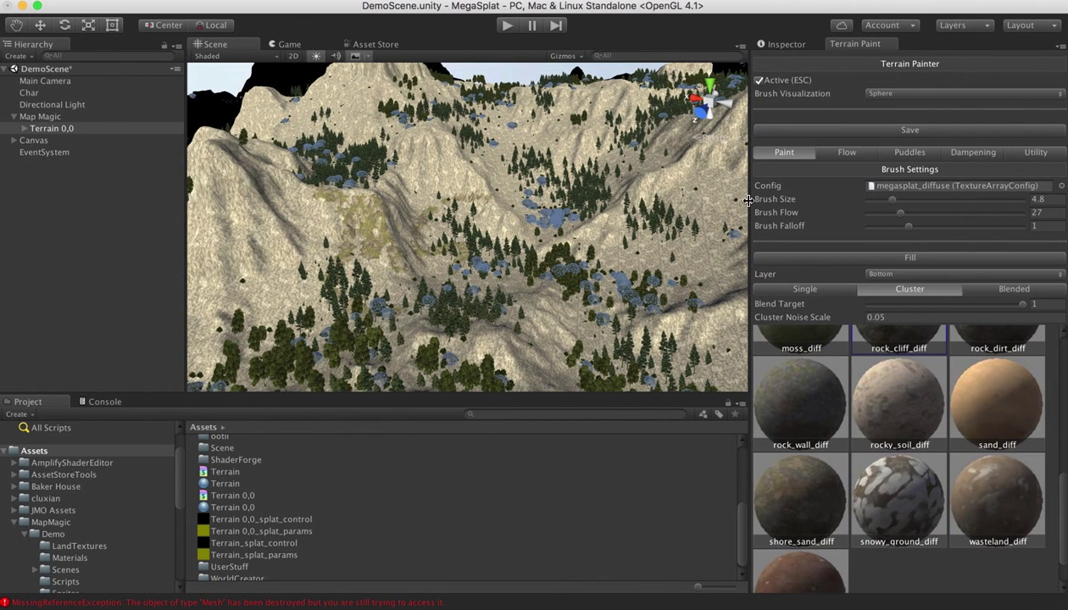
Open the Utility tab's MegaSplat Terrain Converter and set its config to megasplat_diffuse
click(1037, 153)
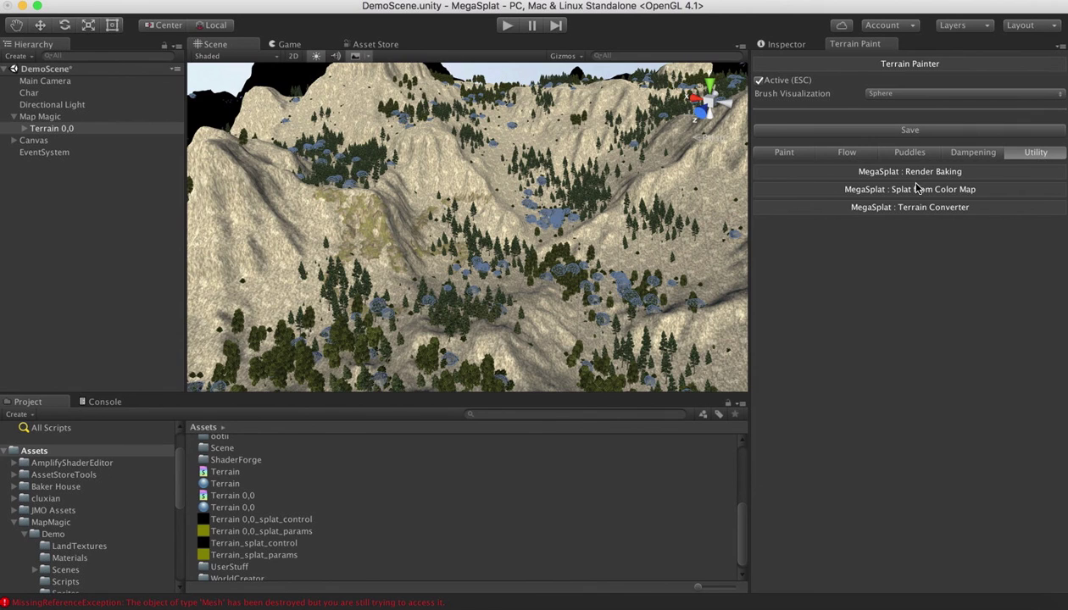
click(877, 209)
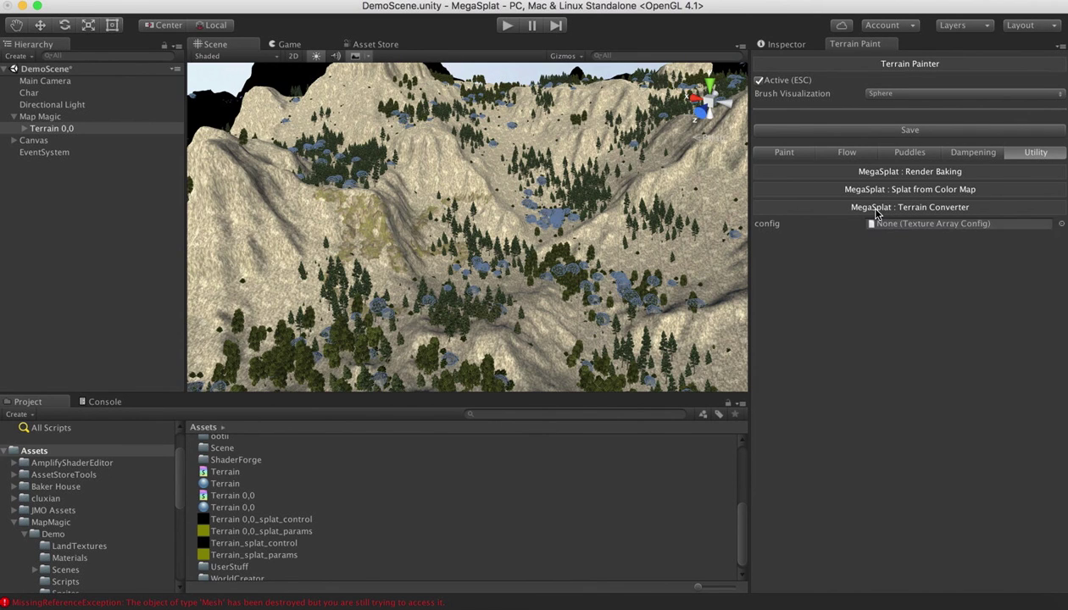
click(1062, 224)
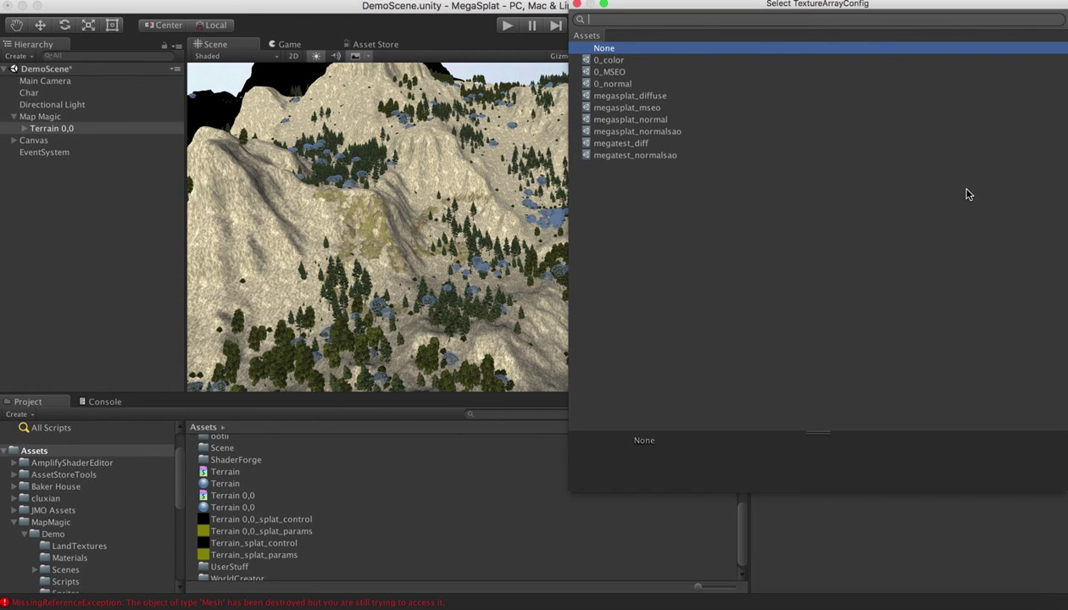
click(616, 99)
double_click(616, 100)
drag(749, 196, 595, 210)
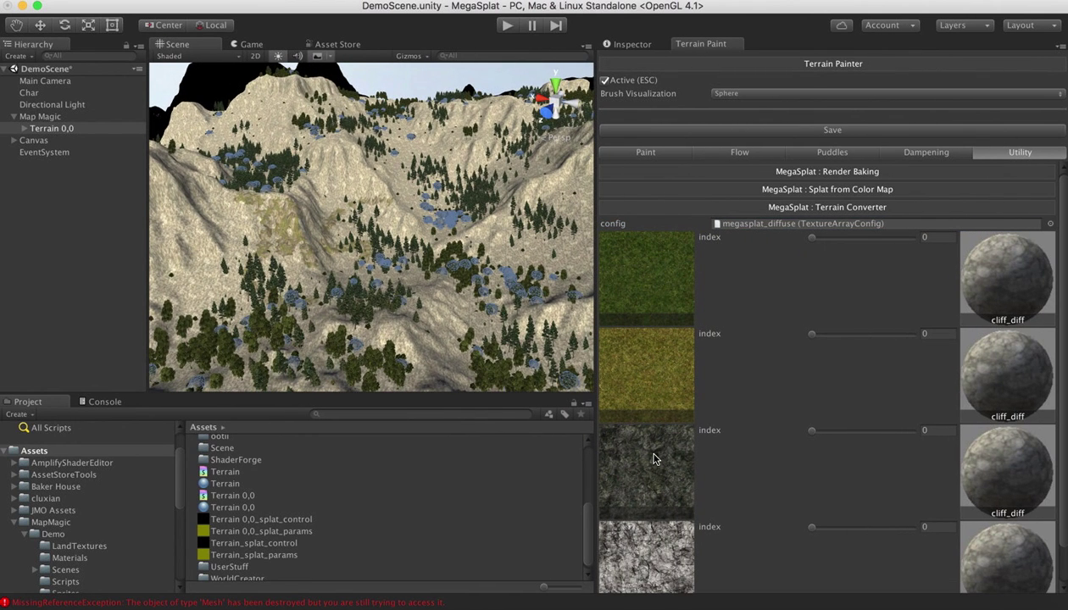
Map the first three splat textures to indices 13 (rock_cliff_diff), 6 (grass_diff) and 14 (rock_dirt_diff)
scroll(632, 271, down, 2)
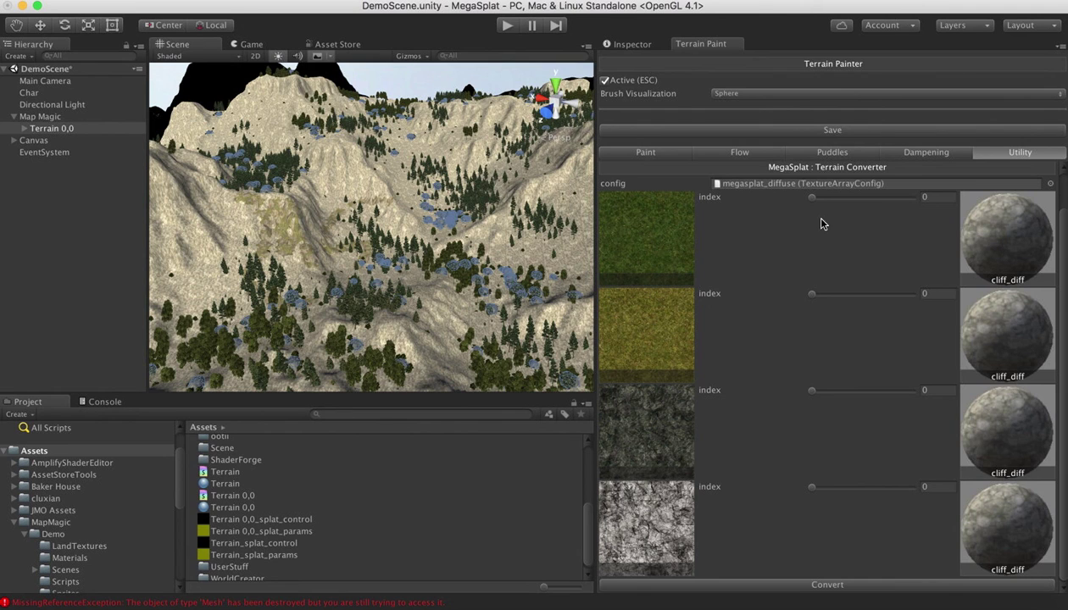
drag(814, 202, 878, 203)
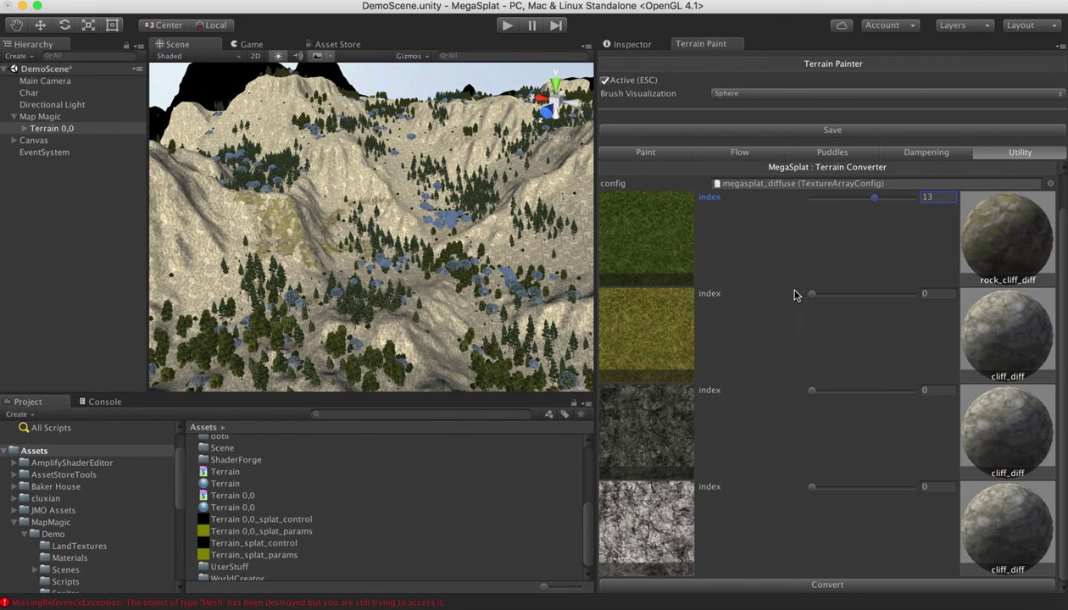
drag(809, 298, 843, 296)
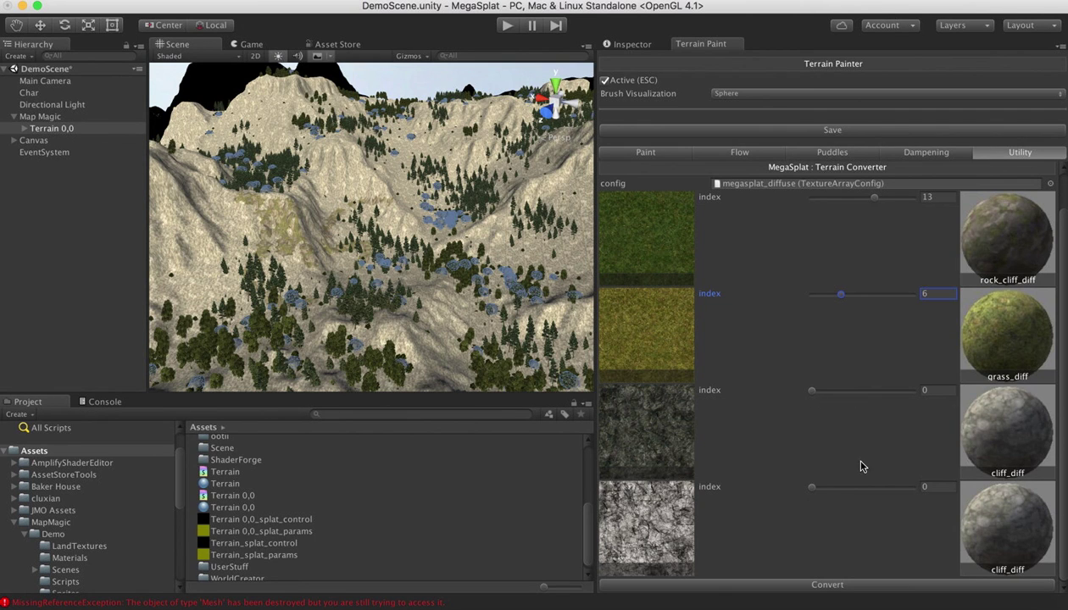
drag(817, 392, 882, 395)
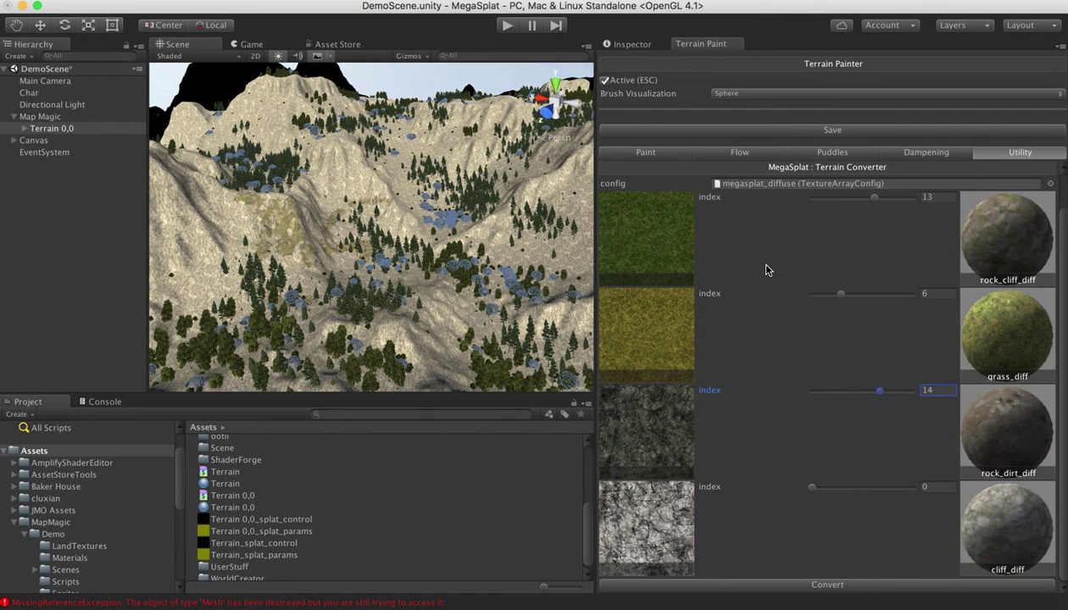
scroll(766, 270, up, 2)
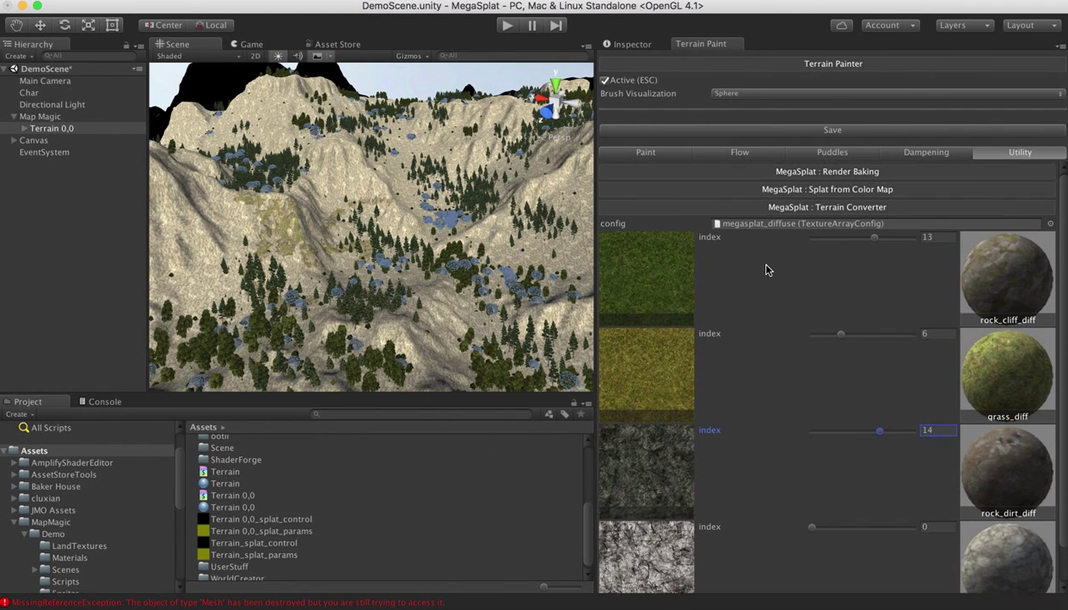
scroll(765, 270, down, 2)
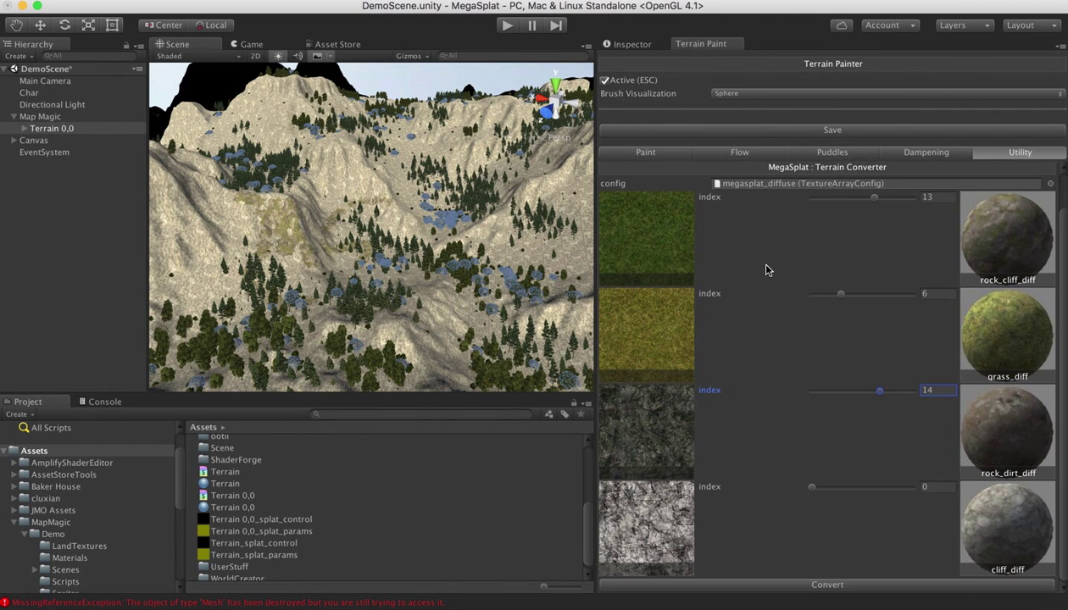
Convert the terrain to MegaSplat and fly the view in to inspect the grass and rock textures
click(770, 587)
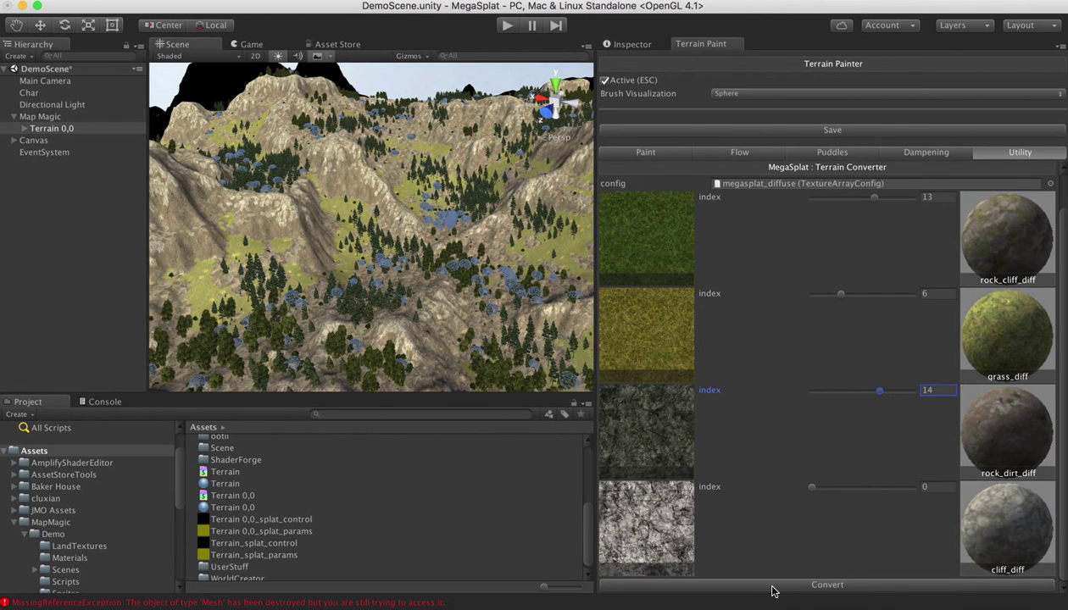
mouse_move(330, 187)
alt+mouse_down()
mouse_move(356, 195)
mouse_move(373, 182)
mouse_move(317, 170)
alt+mouse_up()
scroll(318, 171, up, 10)
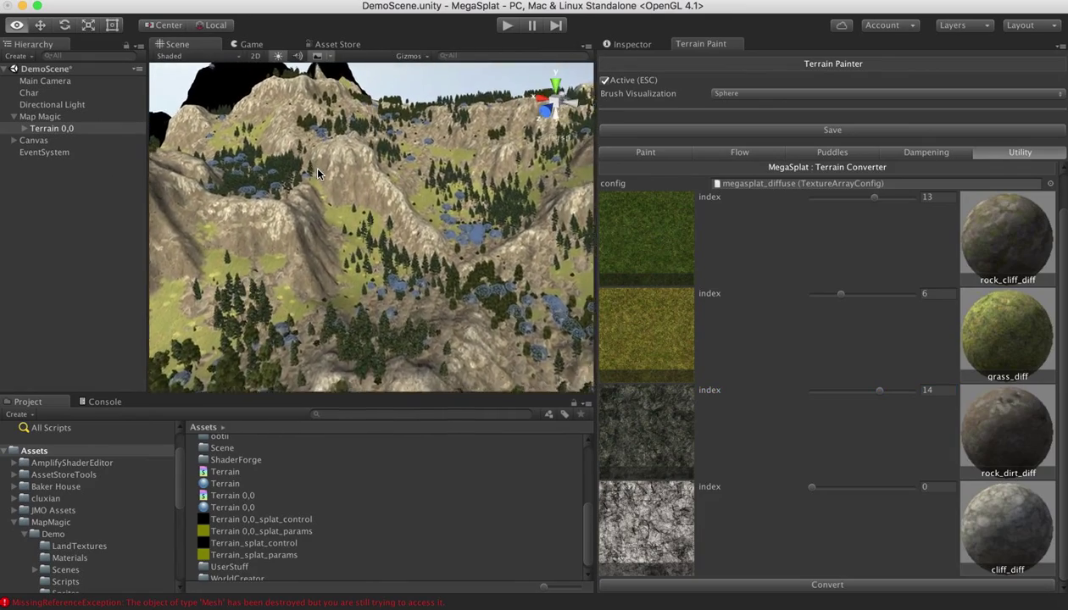
scroll(317, 174, up, 10)
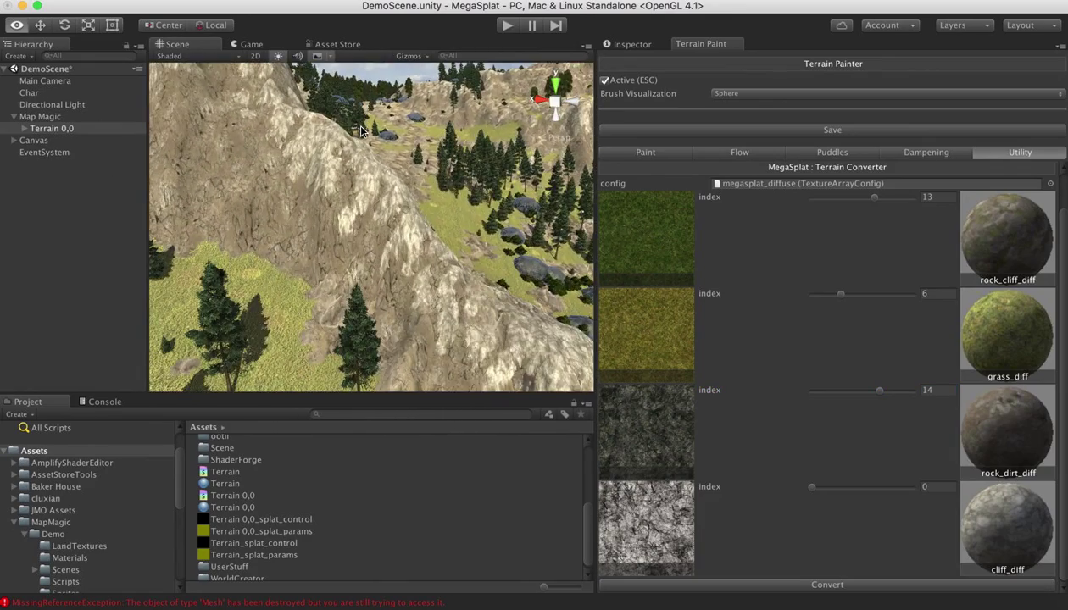
scroll(358, 130, up, 5)
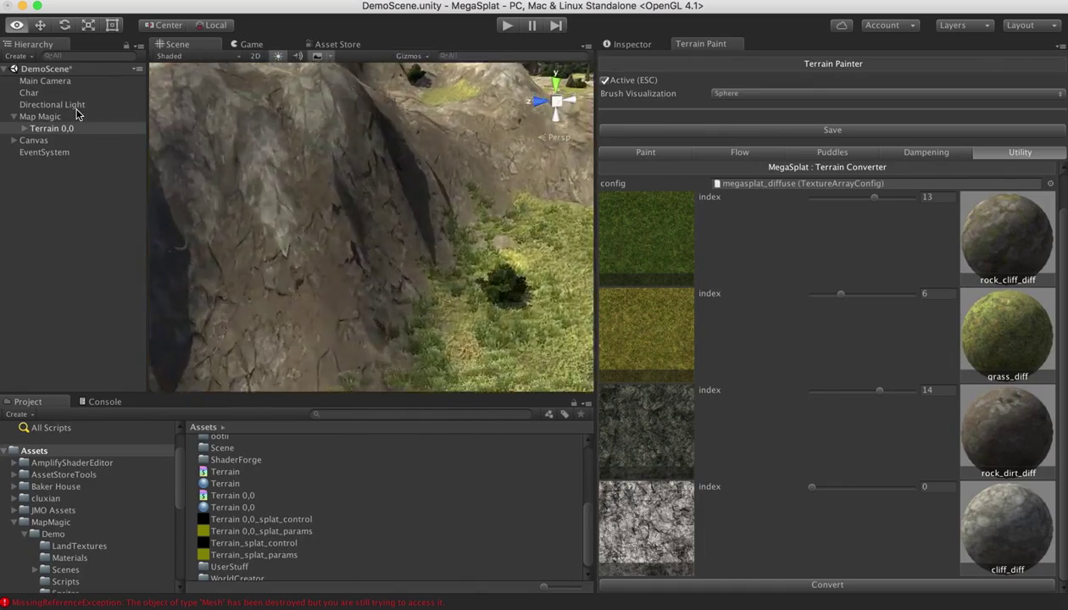
mouse_move(212, 118)
right_down()
mouse_move(380, 142)
mouse_move(426, 175)
mouse_move(400, 176)
mouse_move(268, 119)
mouse_move(555, 151)
mouse_move(599, 182)
mouse_move(243, 217)
mouse_move(350, 123)
mouse_move(529, 179)
right_up()
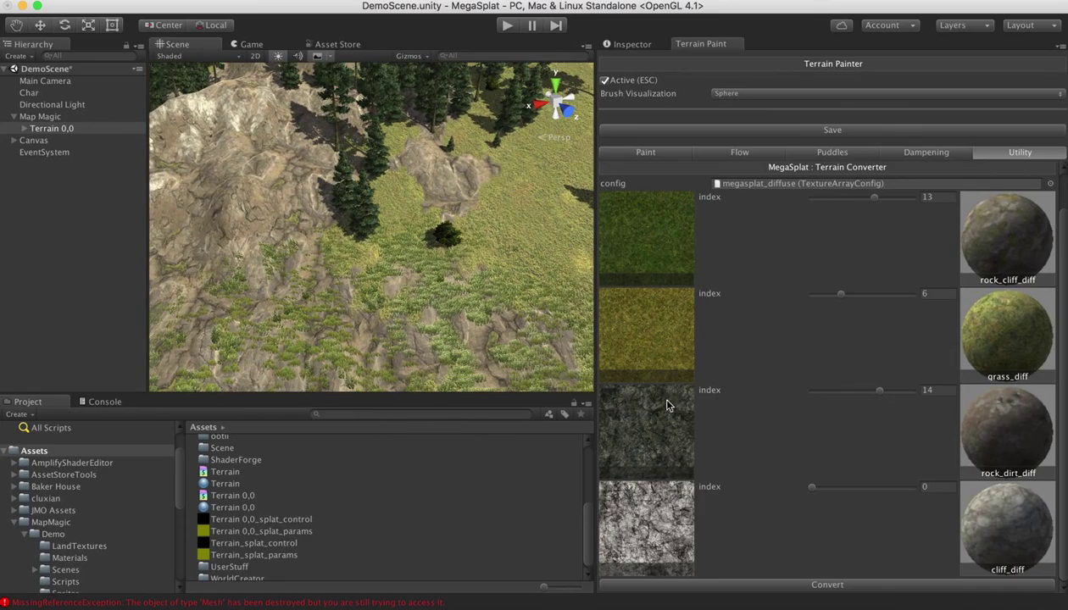
Choose the sand_diff cluster and paint sand patches across and up the grassy slope
click(640, 153)
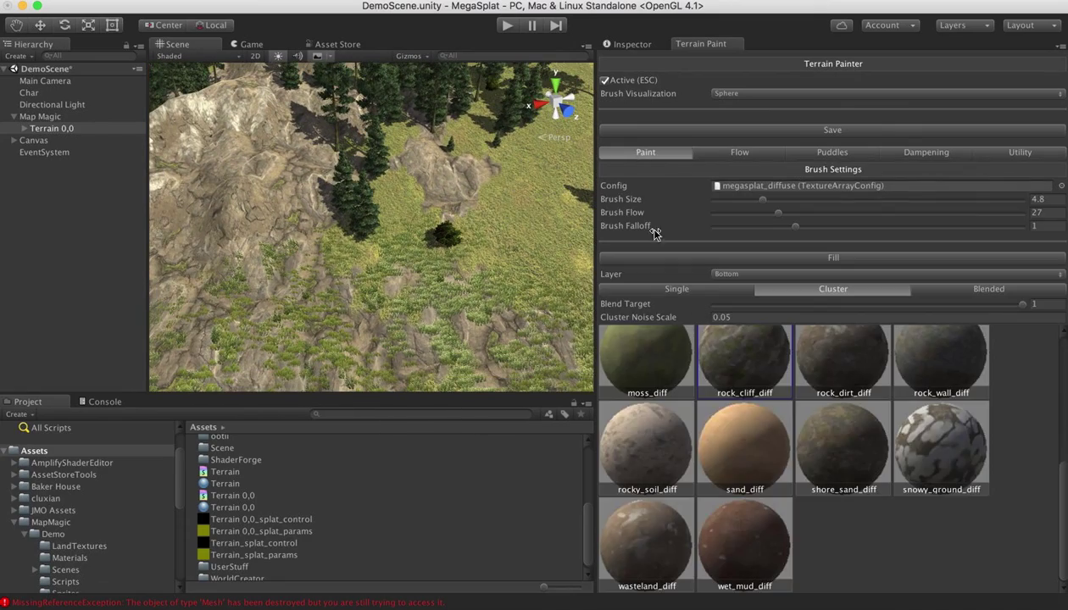
click(923, 448)
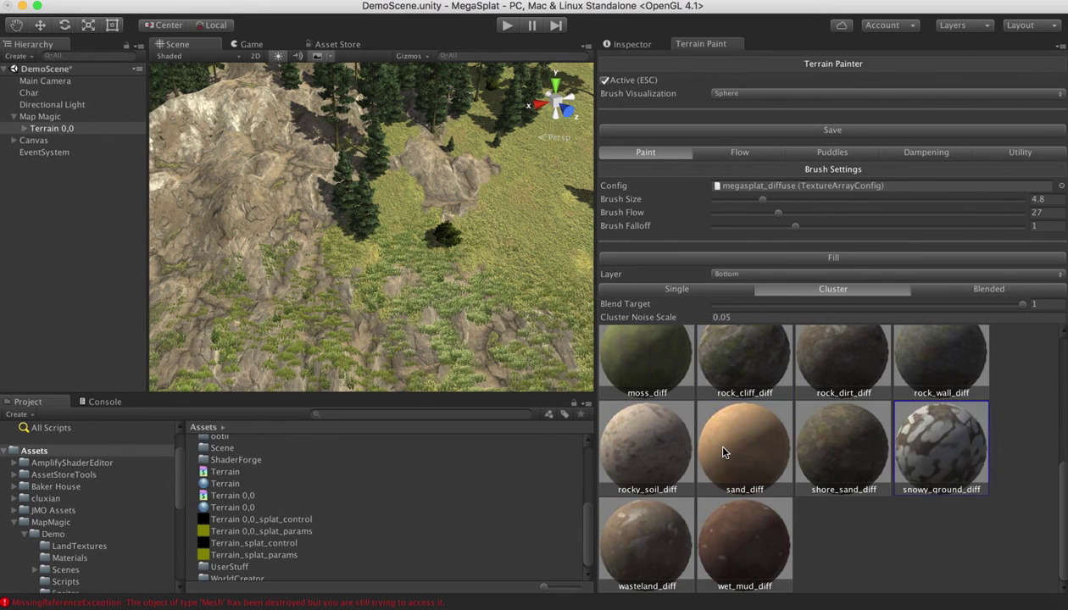
click(722, 448)
mouse_move(443, 247)
mouse_down()
mouse_move(495, 234)
mouse_move(318, 383)
mouse_move(470, 306)
mouse_move(391, 375)
mouse_up()
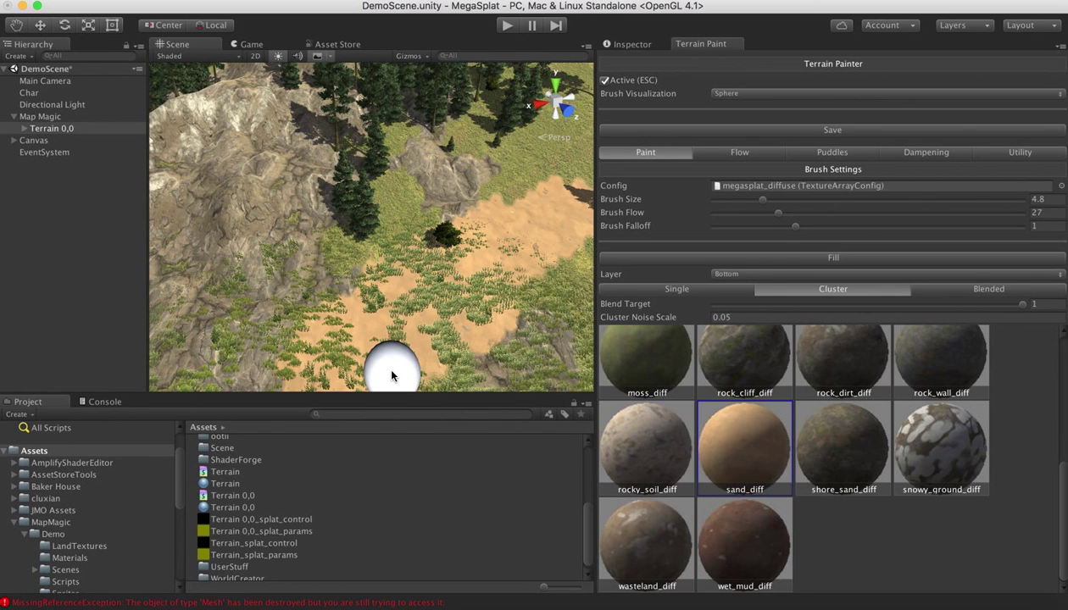
mouse_move(388, 279)
alt+mouse_down()
mouse_move(559, 218)
mouse_move(106, 238)
mouse_move(268, 229)
alt+mouse_up()
scroll(268, 229, down, 10)
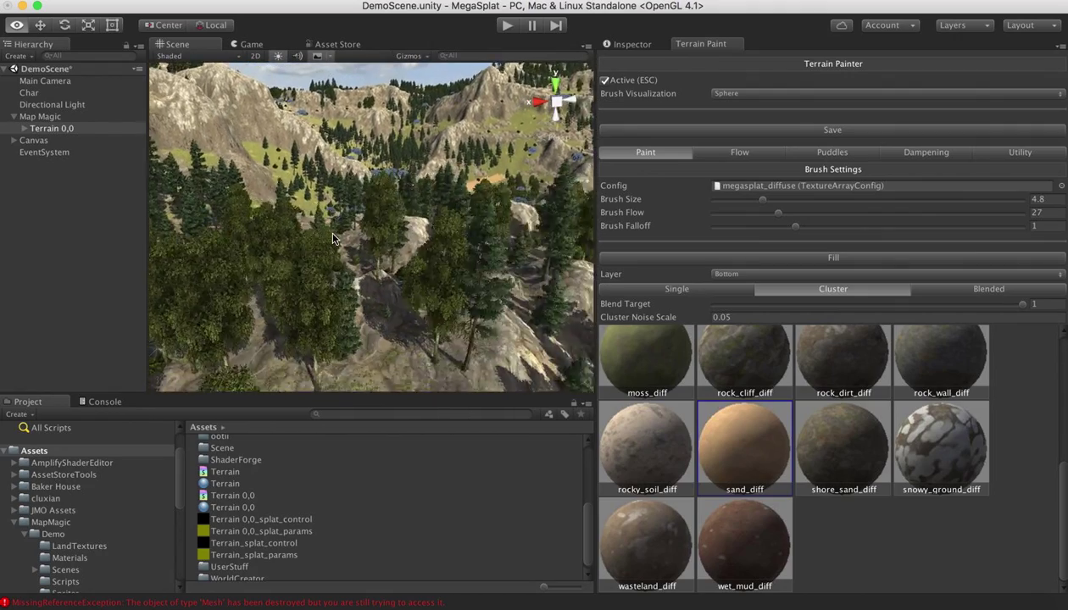
scroll(332, 239, up, 10)
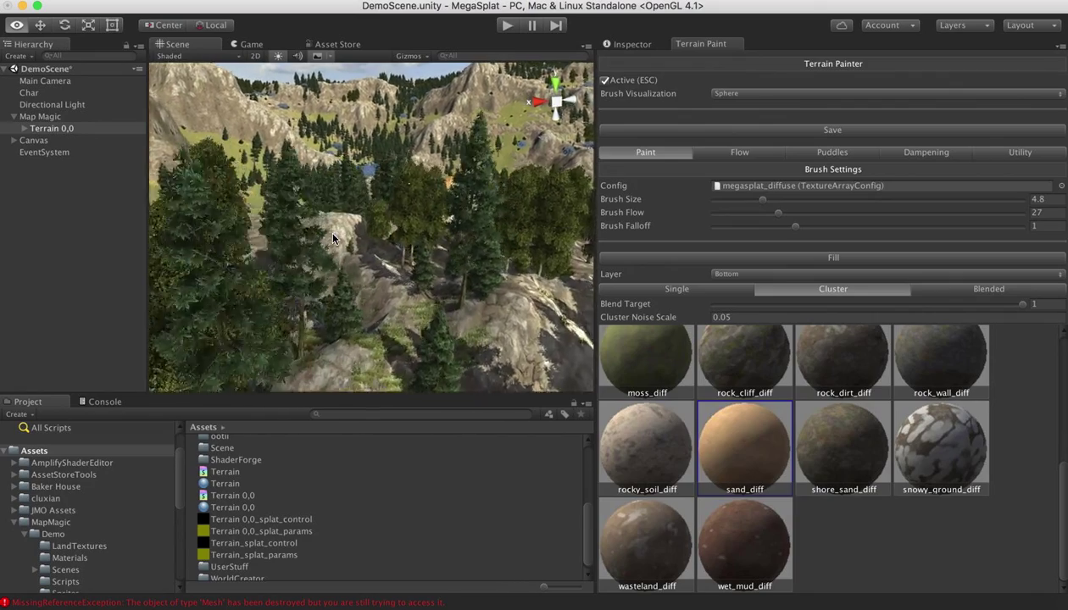
alt+drag(332, 239, 222, 238)
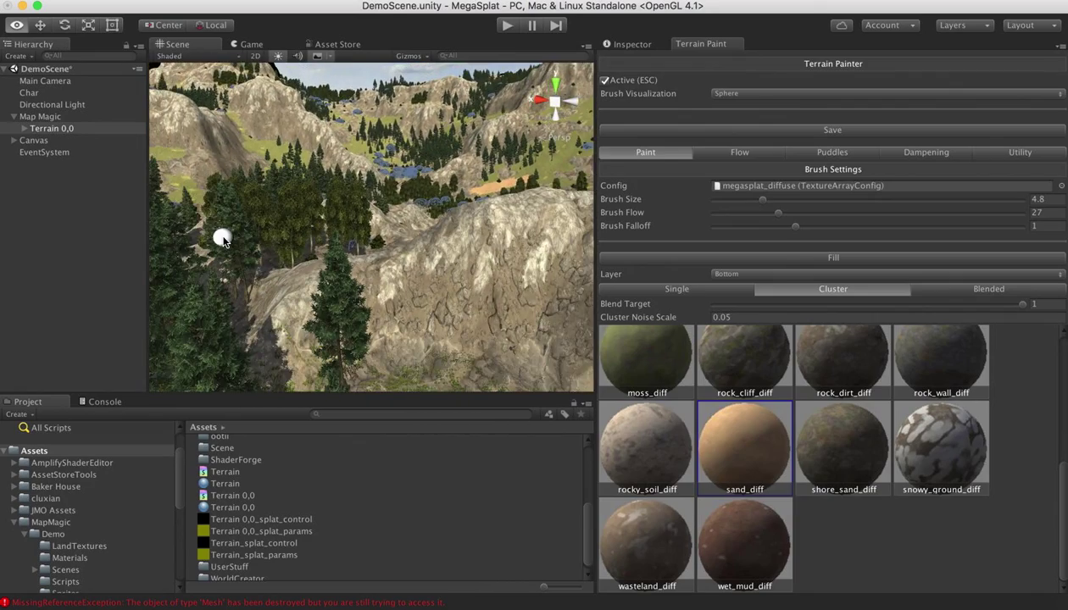
scroll(296, 197, down, 8)
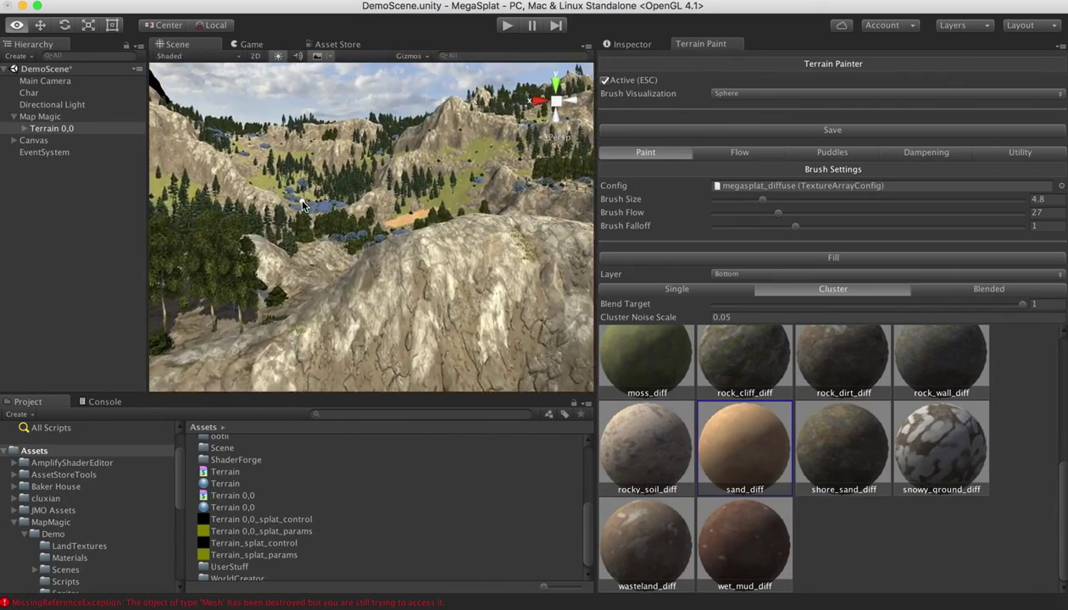
scroll(296, 196, up, 8)
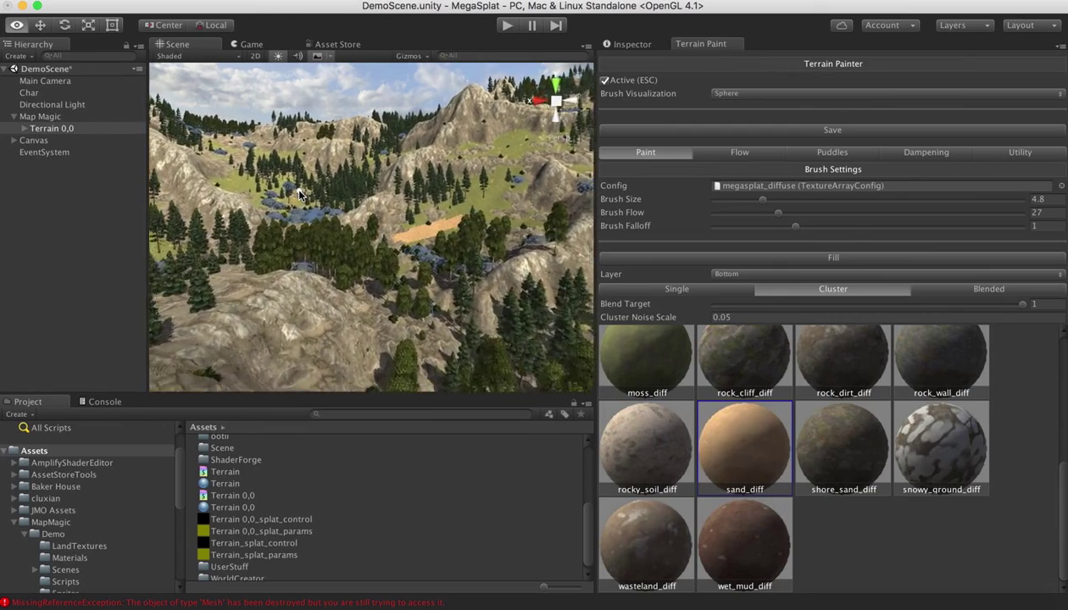
scroll(298, 196, up, 4)
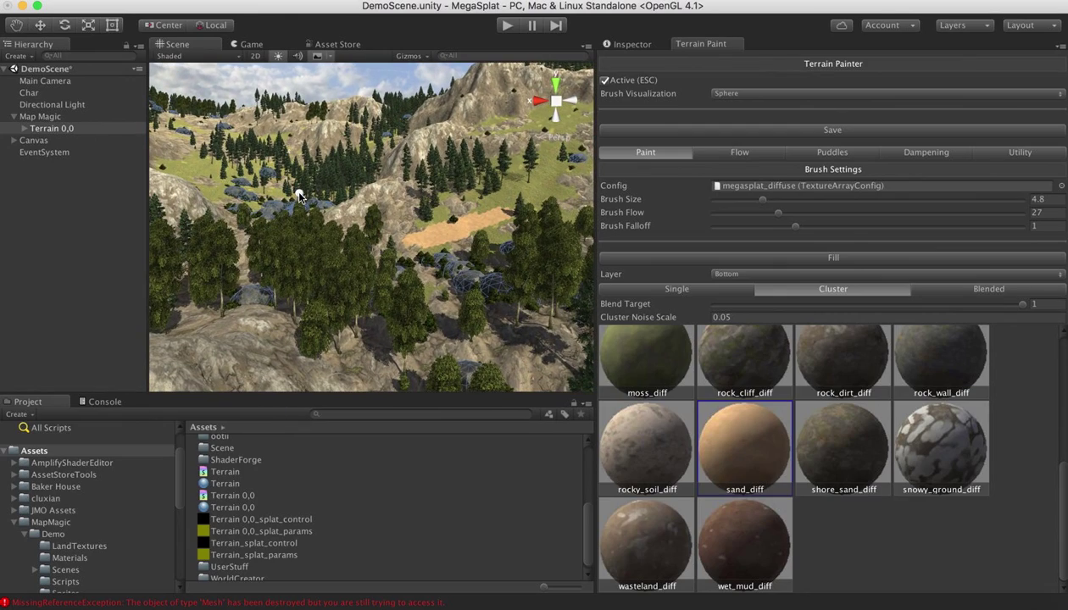